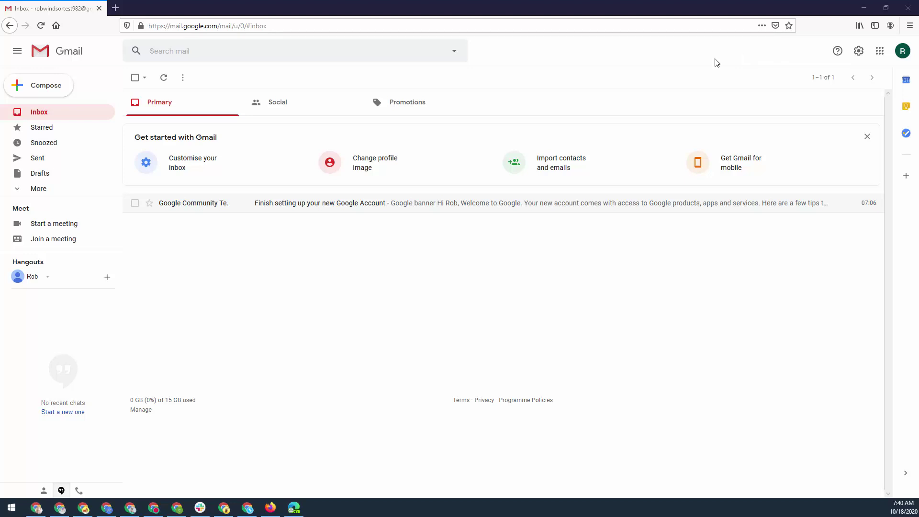
Load account.microsoft.com in a new private browsing tab
left_click(116, 8)
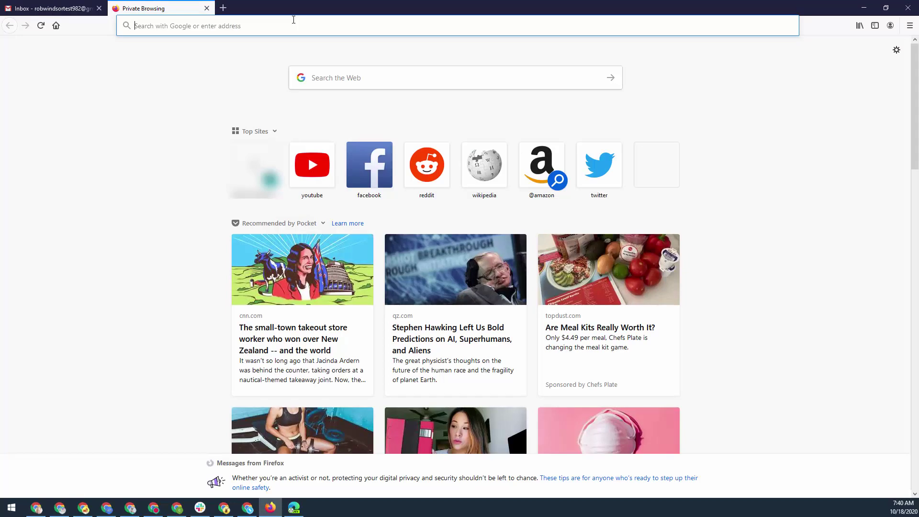
type("https://account.microsoft.com/")
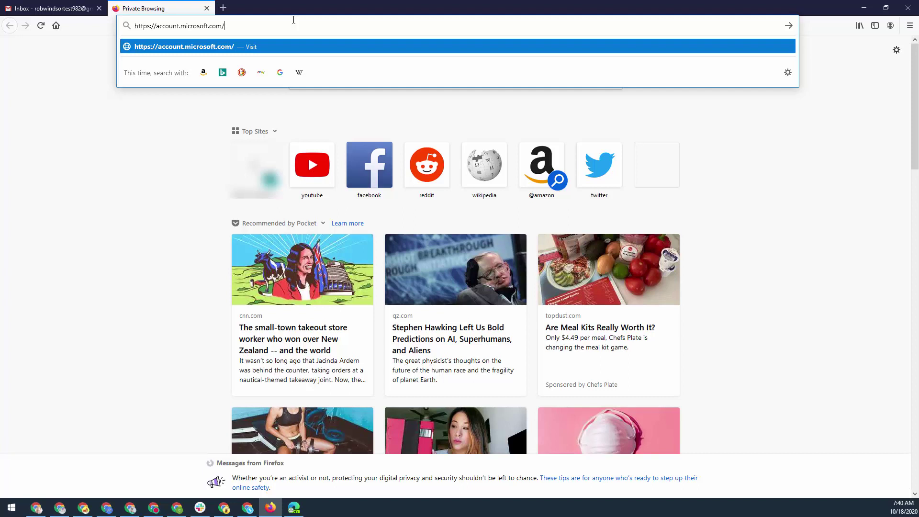
key("Return")
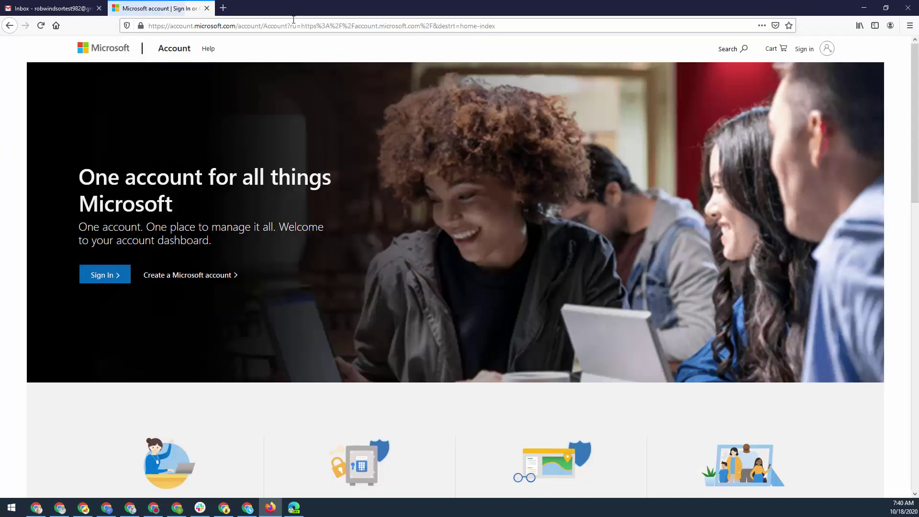
Start creating a Microsoft account with the Gmail address and a chosen password
left_click(206, 275)
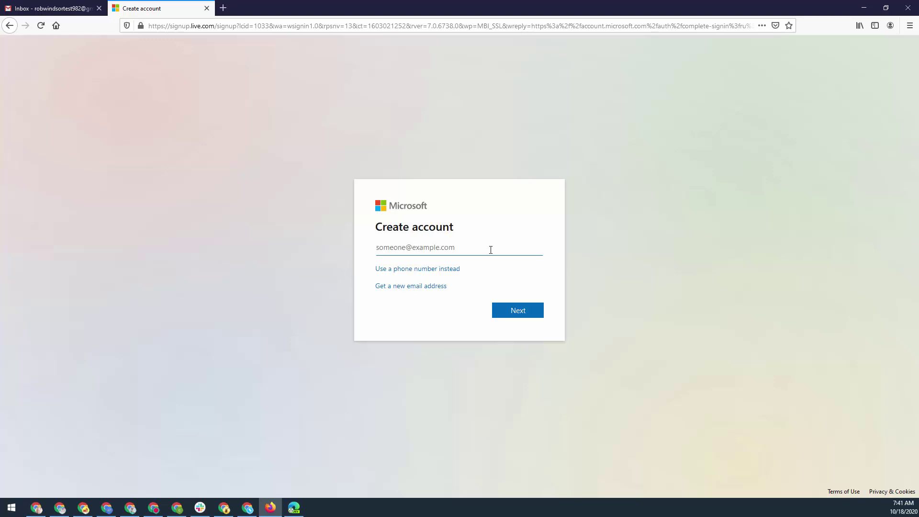
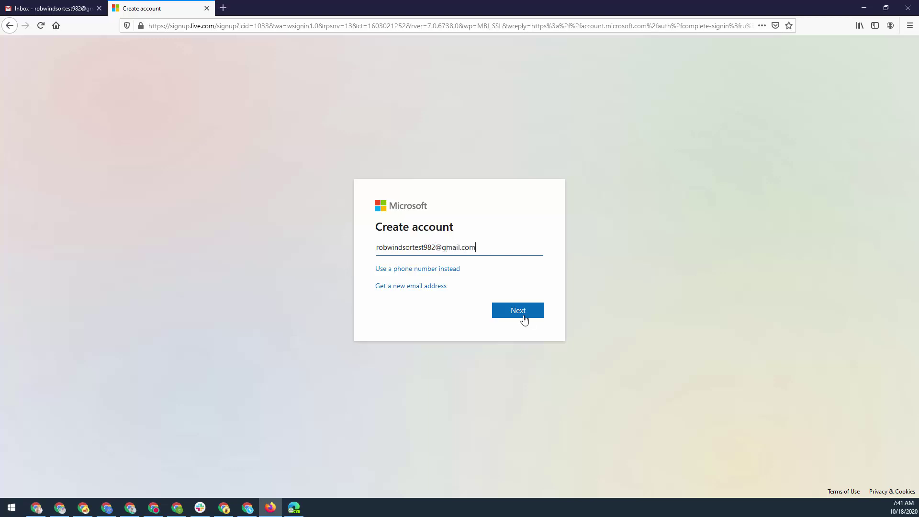
left_click(523, 315)
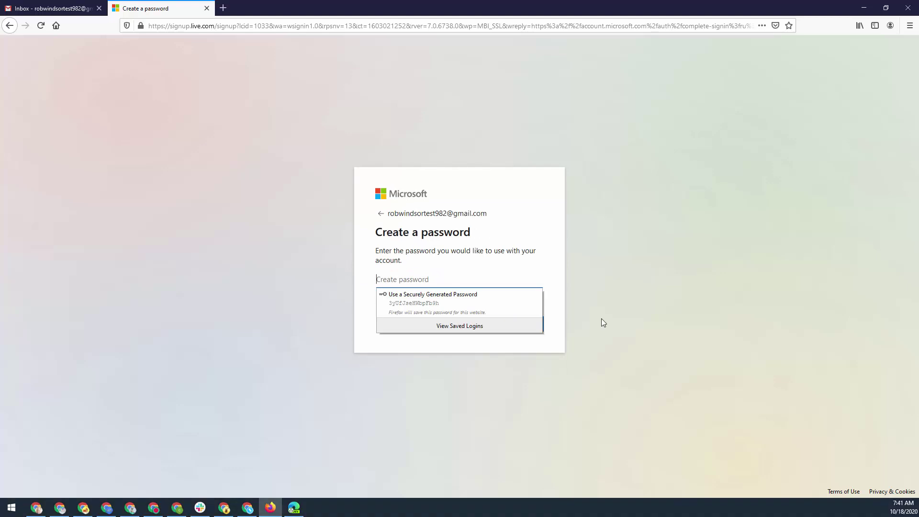
type("******")
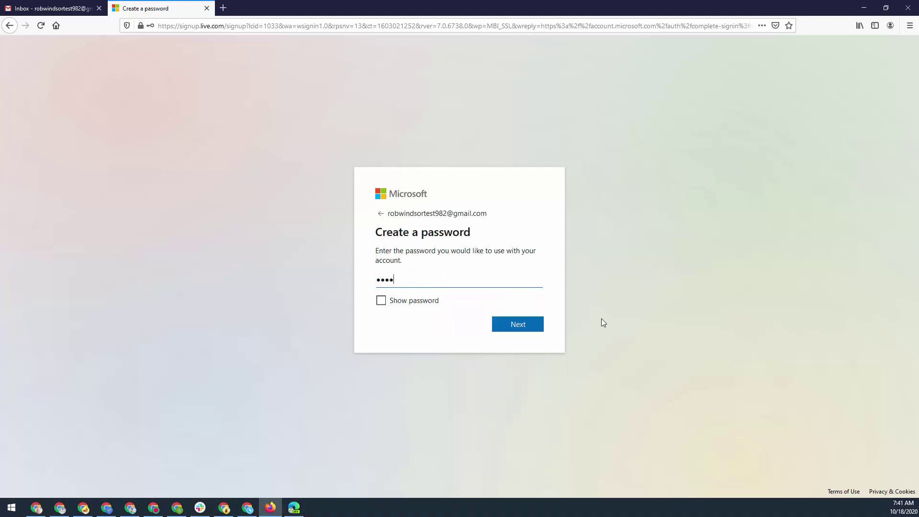
type("****")
left_click(524, 328)
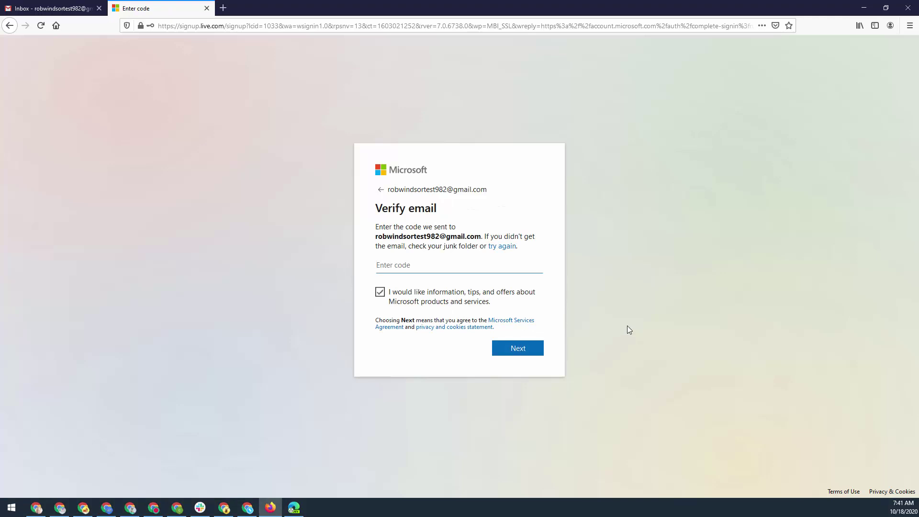
Enter the security code from the Gmail verification email into the sign-up and submit it
left_click(47, 13)
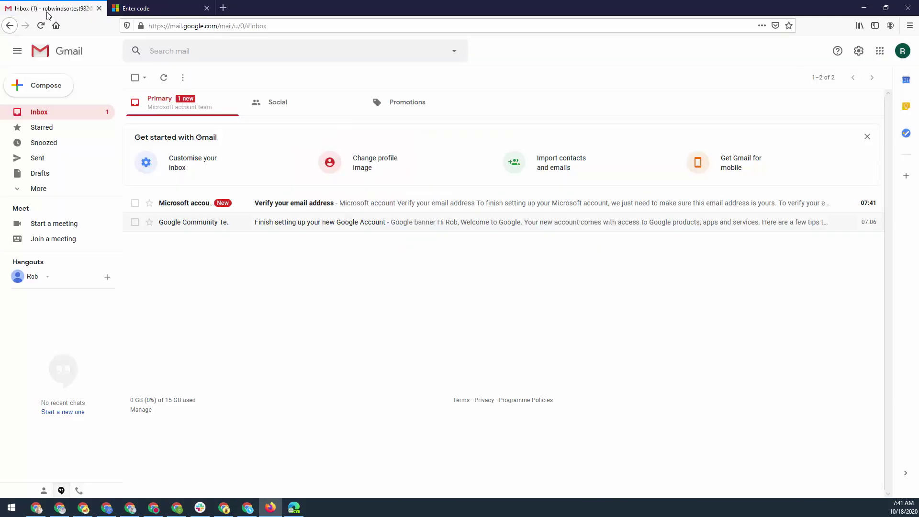
left_click(362, 207)
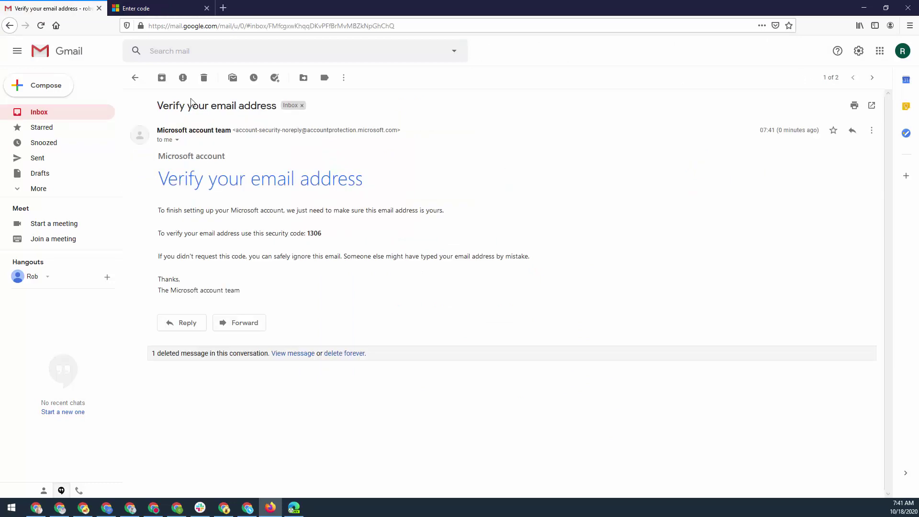
left_click(147, 12)
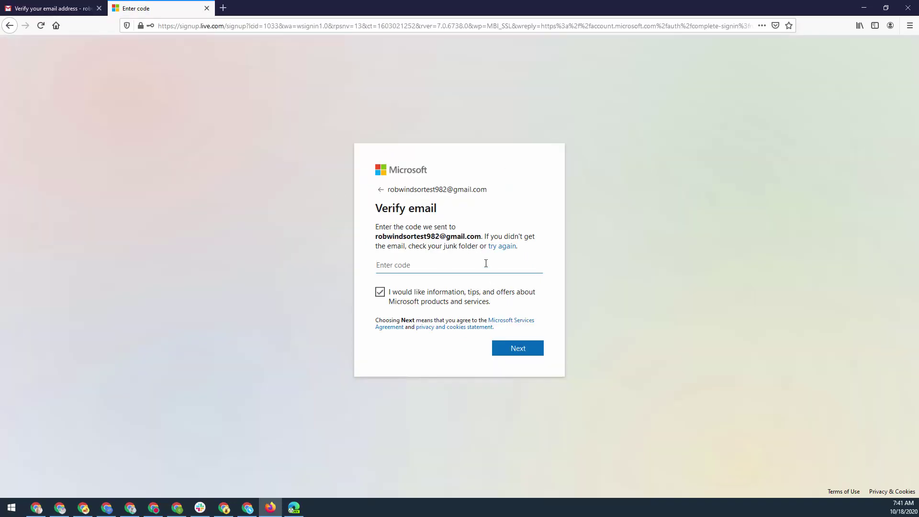
left_click(520, 352)
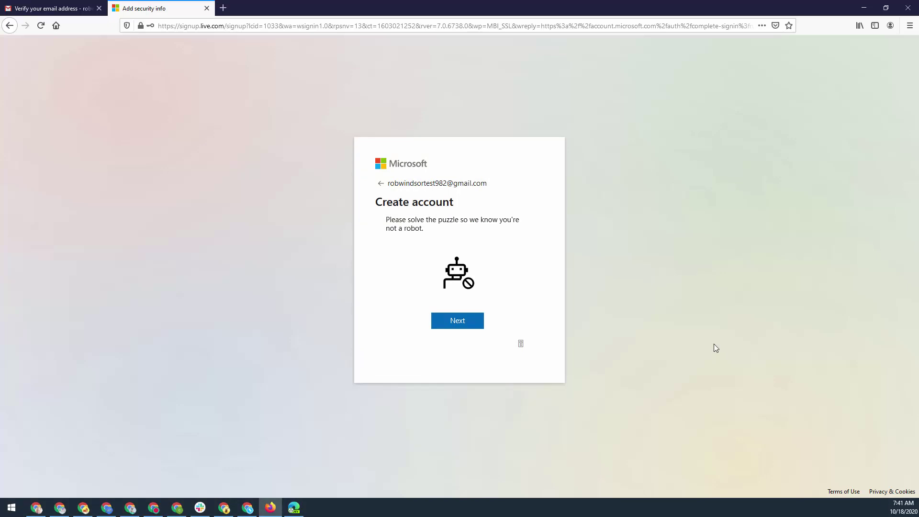
Rotate the turtle image upright to pass the robot check, then choose to stay signed in
left_click(455, 324)
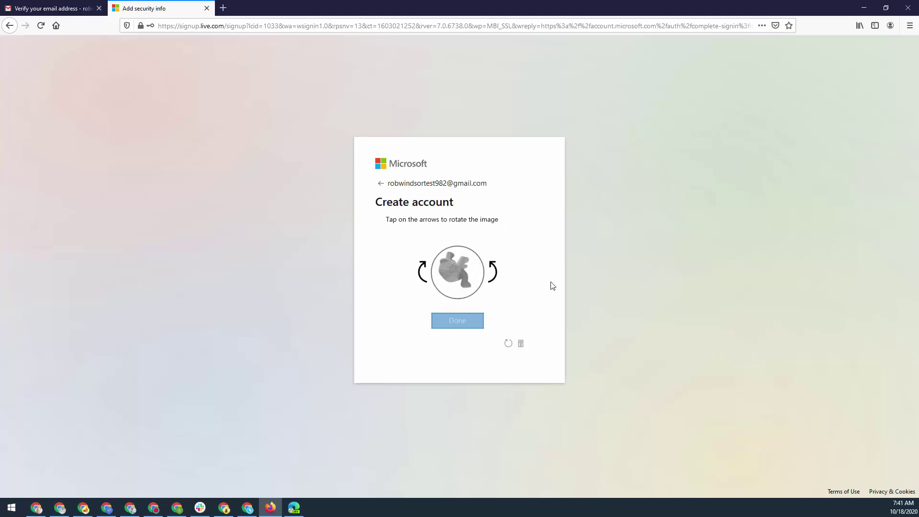
left_click(496, 273)
left_click(496, 273)
left_click(496, 273)
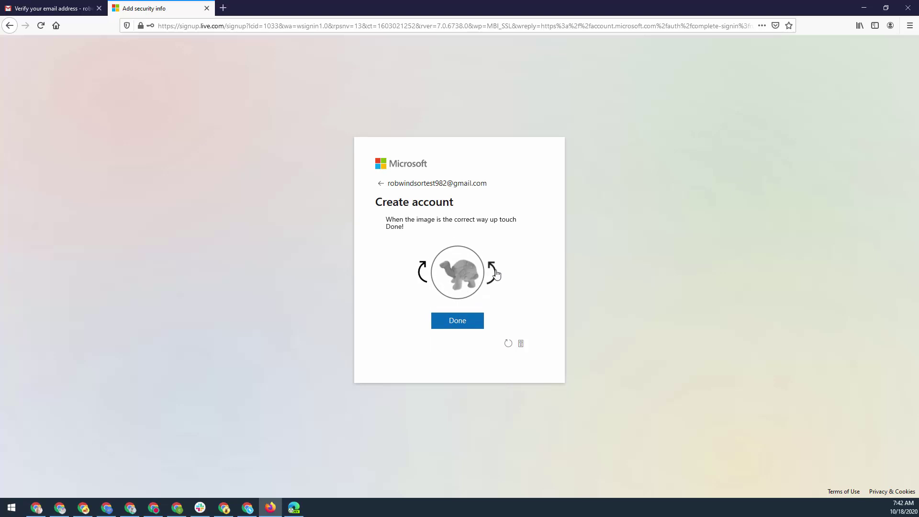
left_click(454, 324)
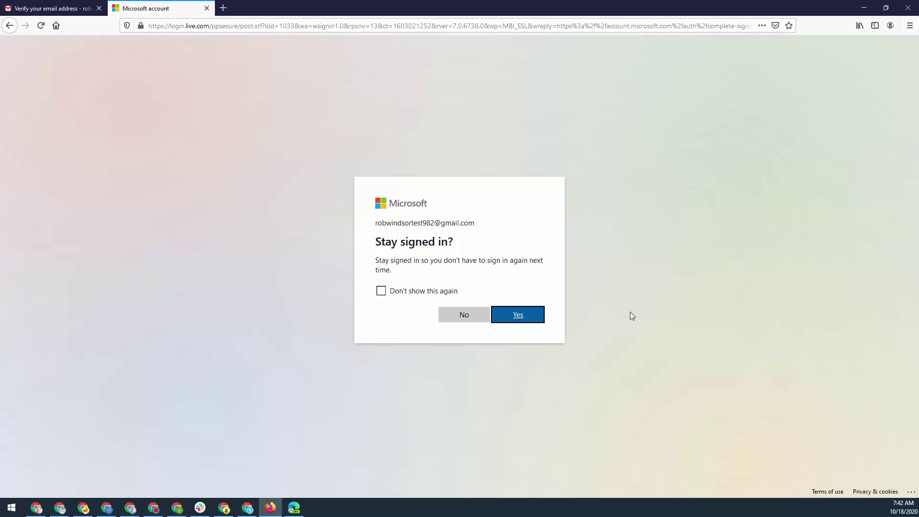
left_click(522, 317)
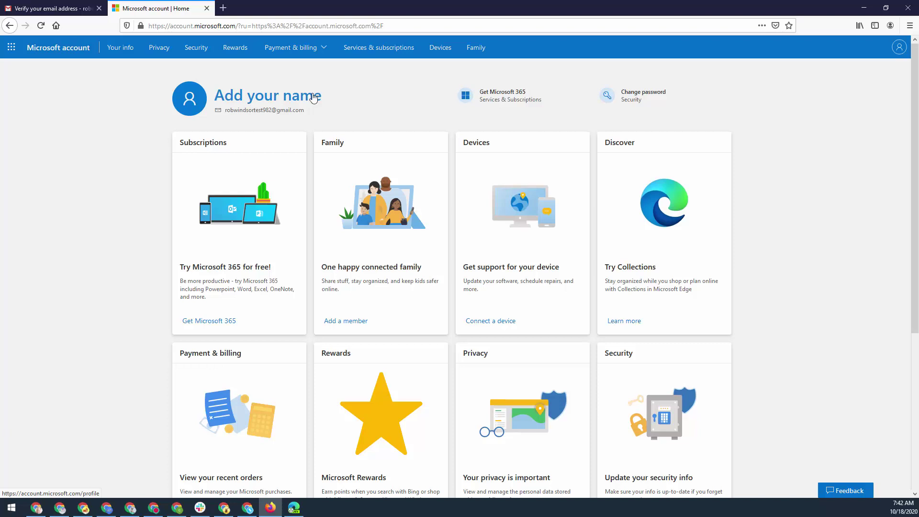
Enter the owner's first and last name in Your info, answer the captcha, and save
left_click(313, 97)
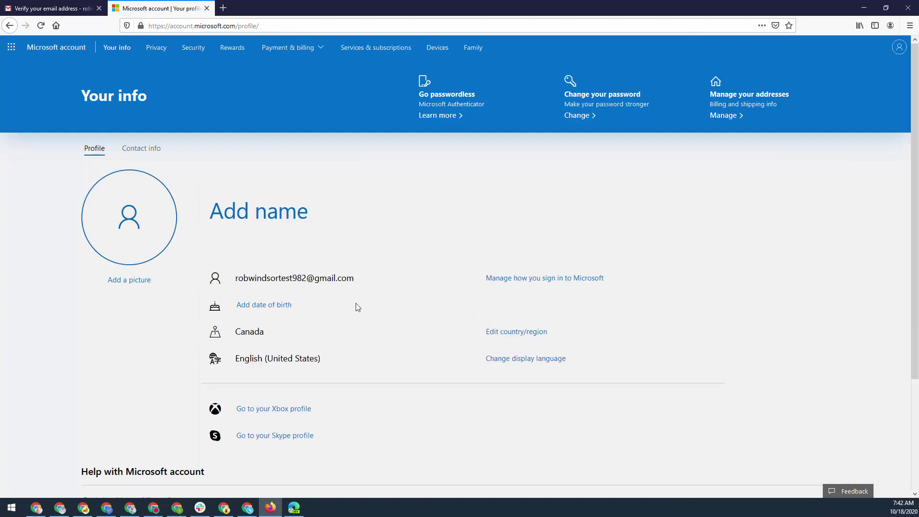
left_click(297, 213)
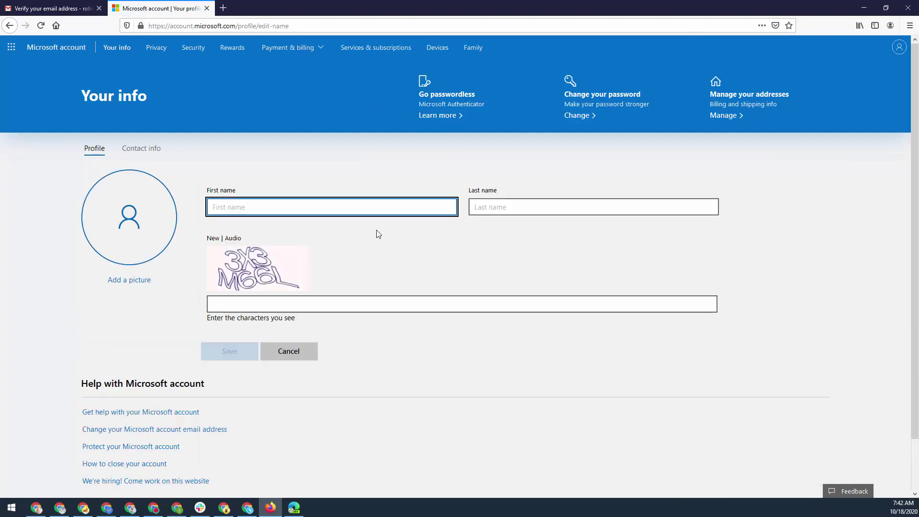
type("Rob")
key("Tab")
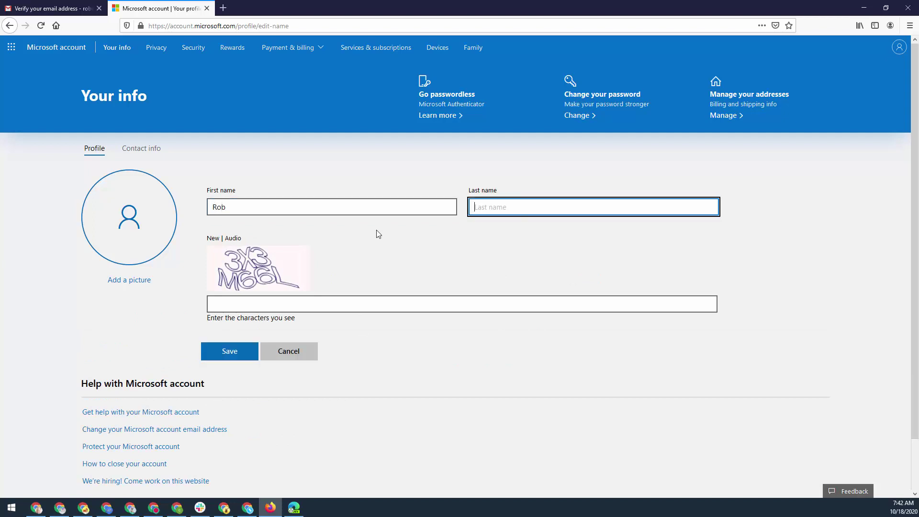
type("Windsor")
key("Tab")
left_click(336, 304)
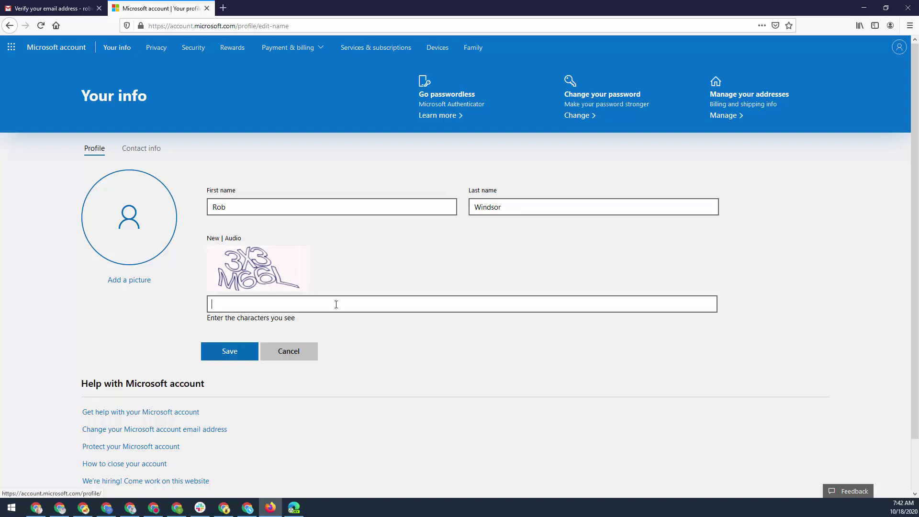
type("3x3m66l")
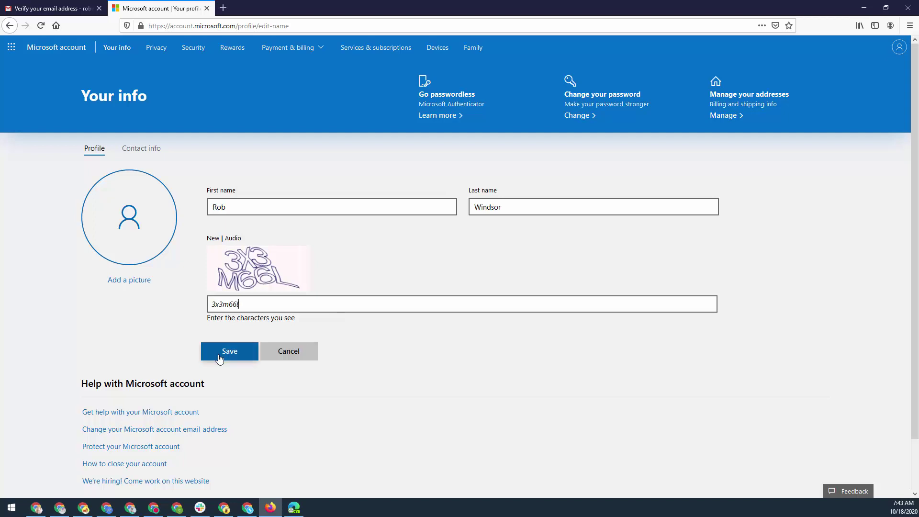
left_click(222, 354)
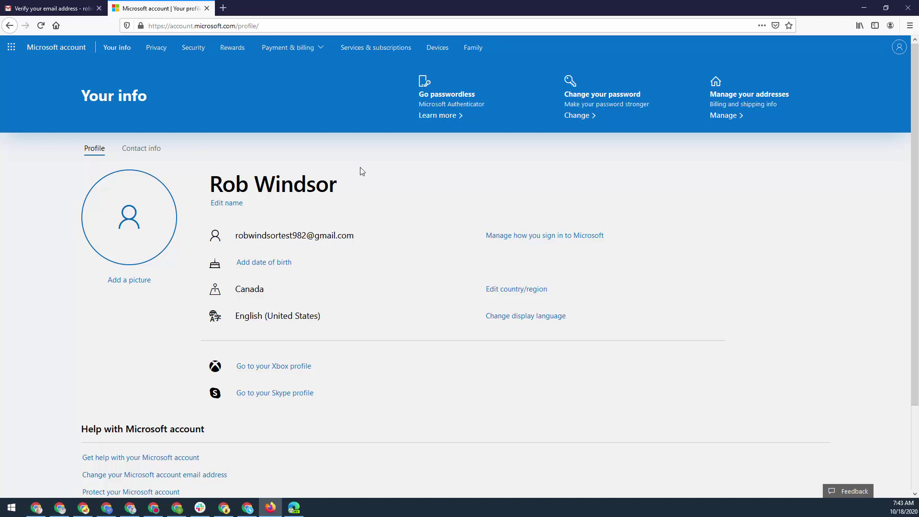
Search Google for 'office365 developer program' and open the Microsoft 365 Developer Program result
left_click(224, 8)
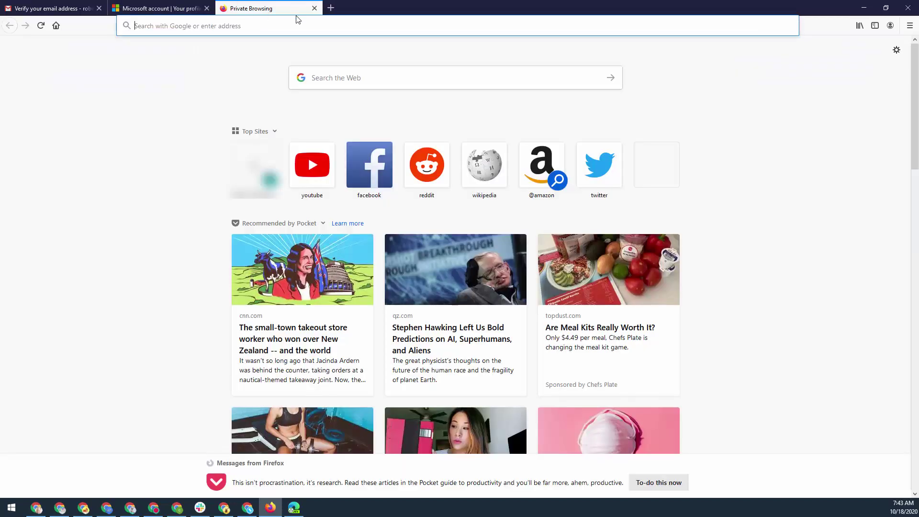
type("office")
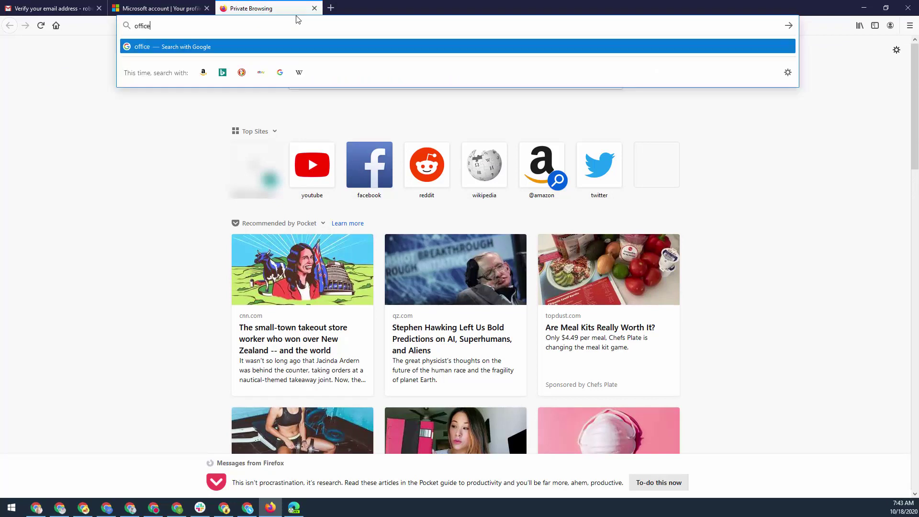
type("365 developer program")
key("Return")
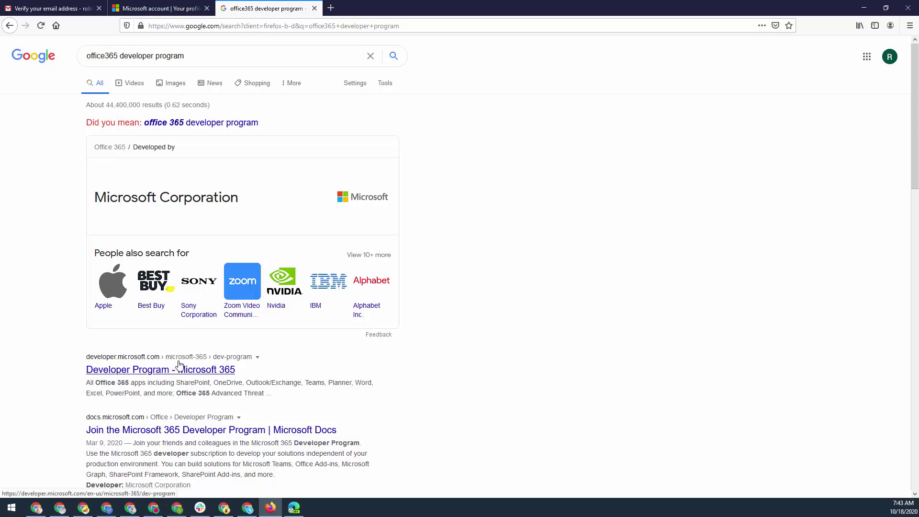
left_click(208, 374)
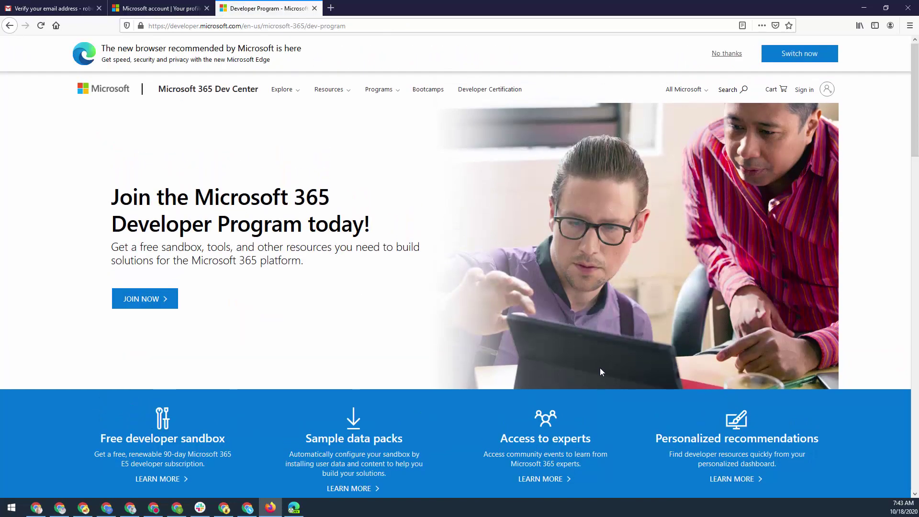
Dismiss the browser banner, choose to join, and sign in with the corrected Gmail address
left_click(726, 53)
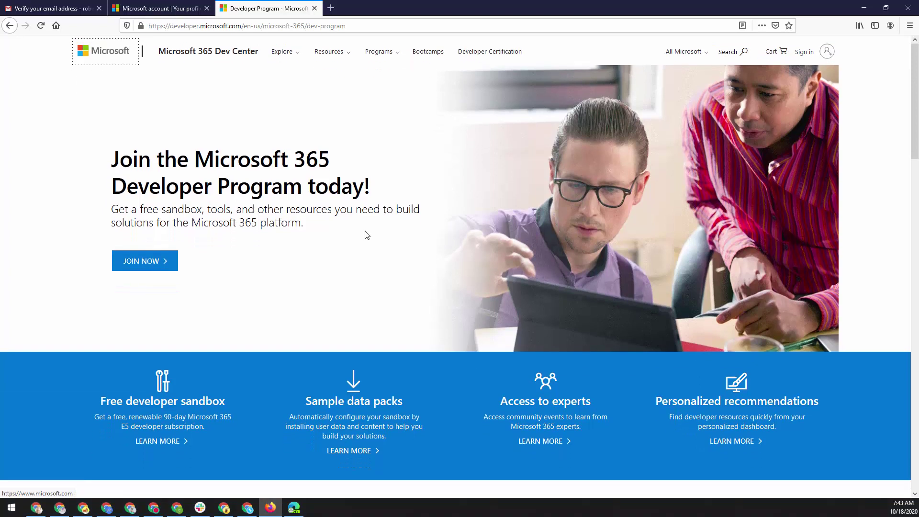
left_click(141, 262)
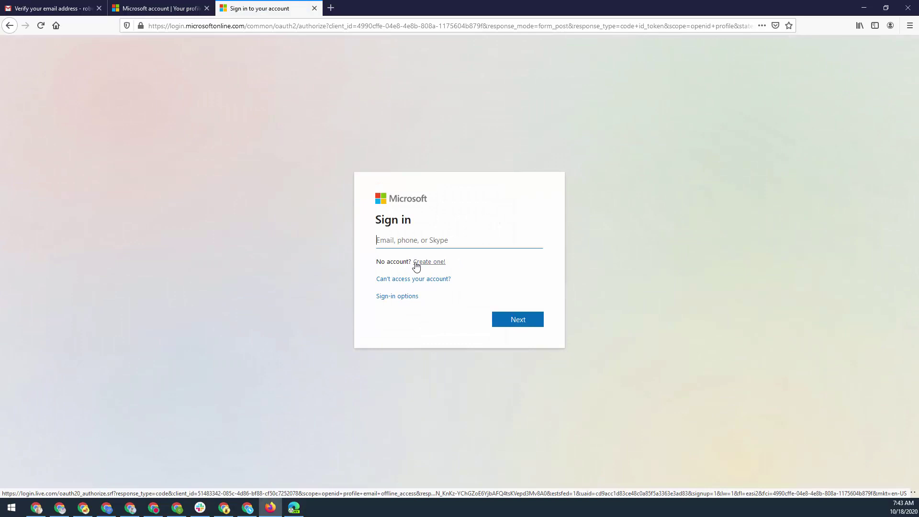
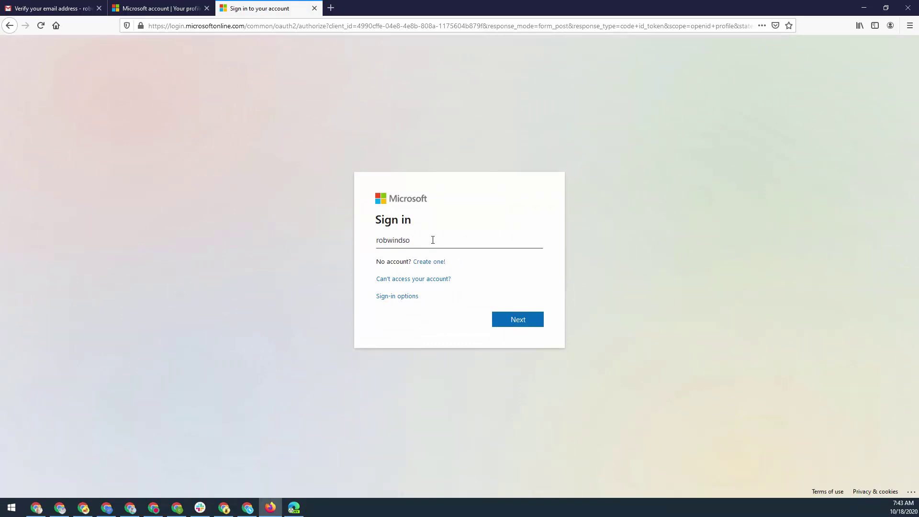
left_click(523, 321)
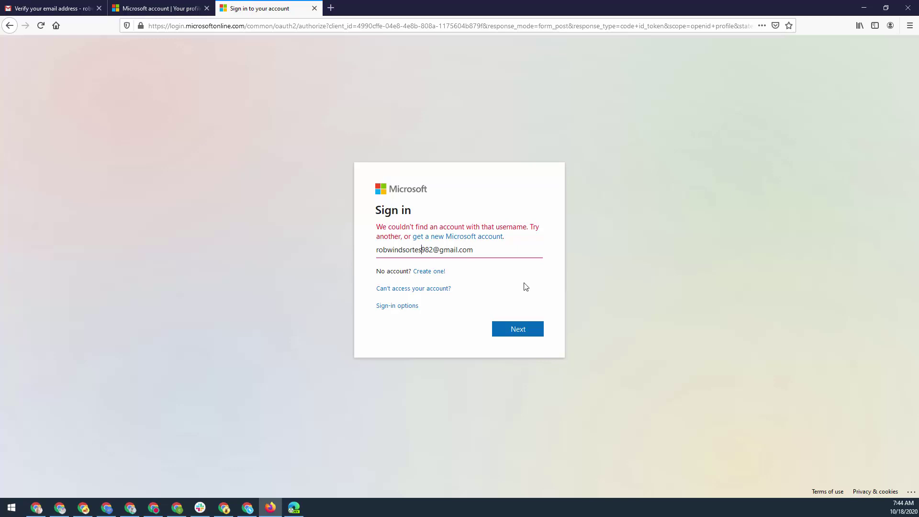
type("t")
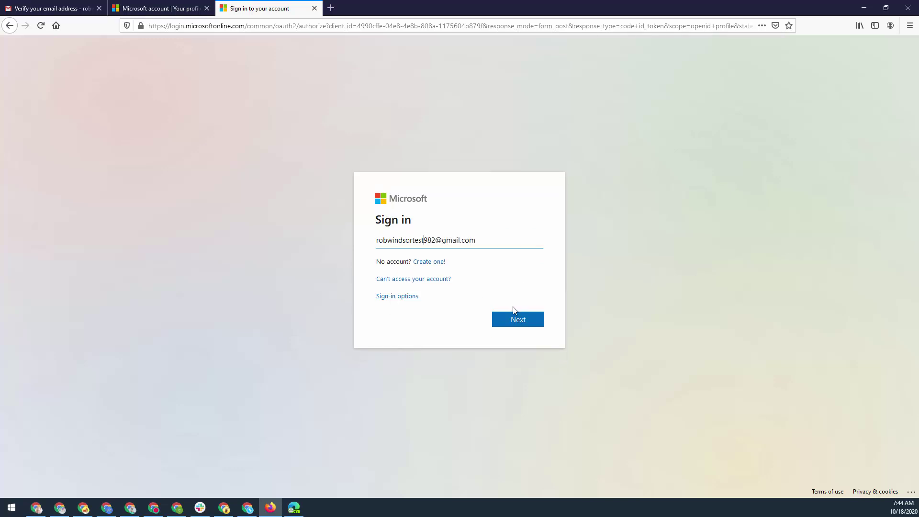
left_click(524, 320)
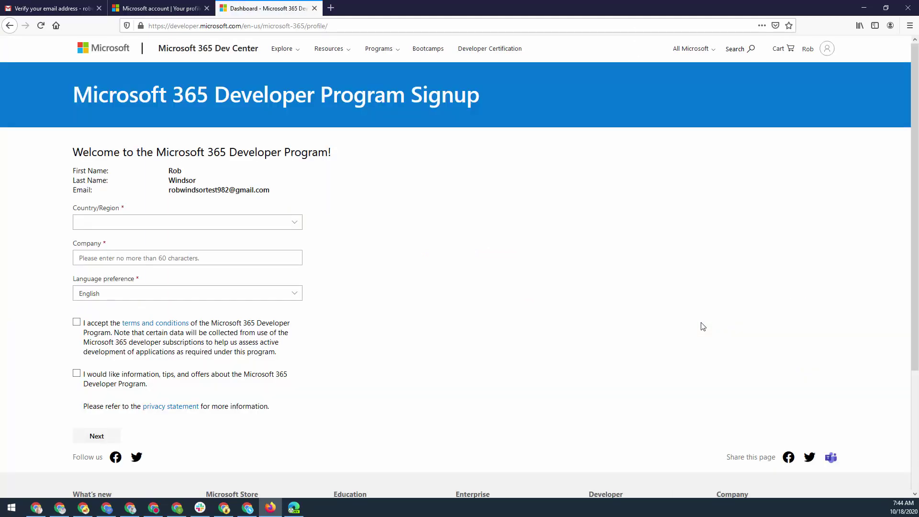
Submit the signup with country Canada, company Indepenent, terms accepted and program tips opted in
left_click(296, 223)
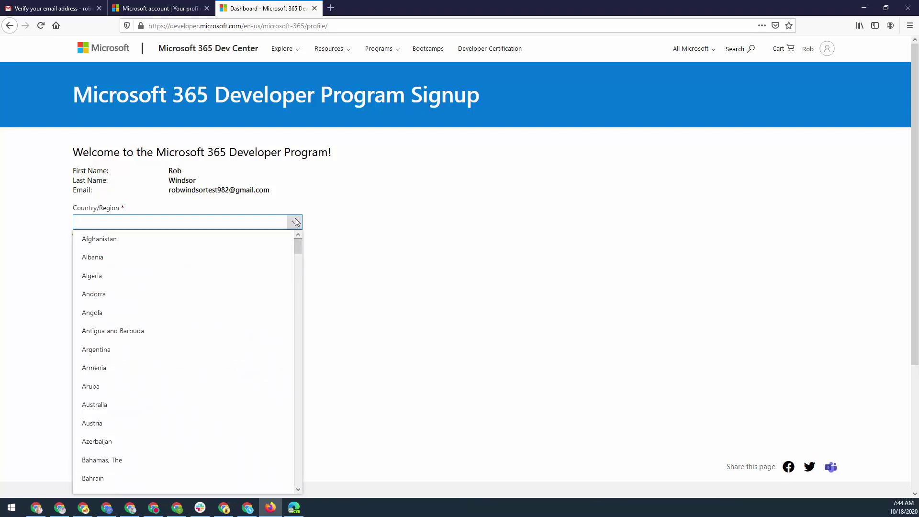
type("Canada")
key("Return")
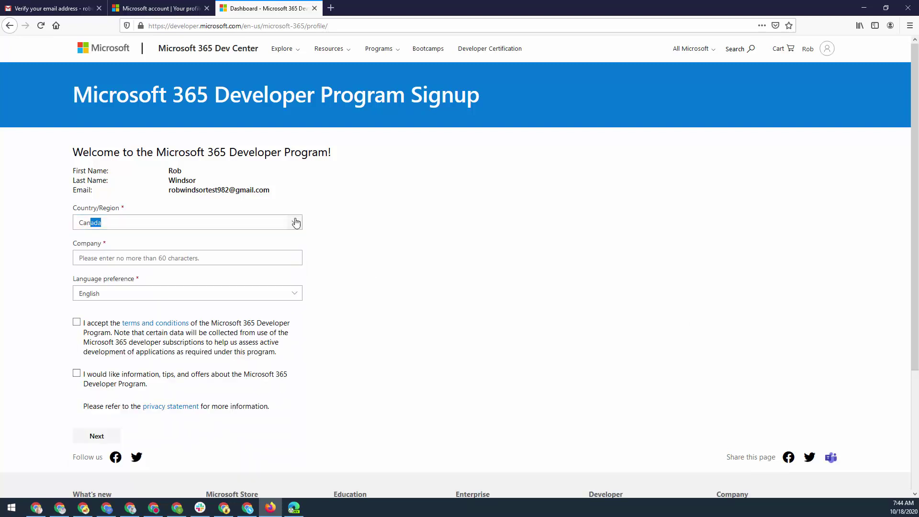
key("Tab")
type("Indepenent")
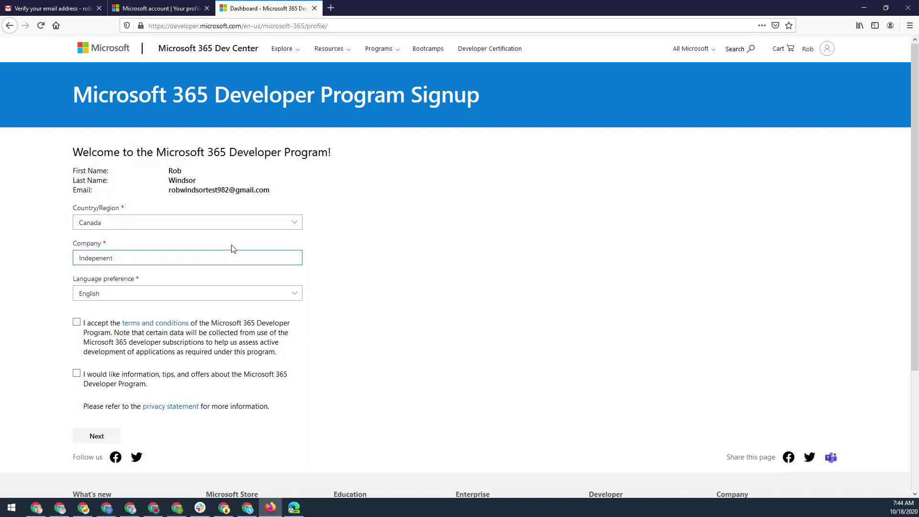
key("Tab")
scroll(402, 266, "down", 1)
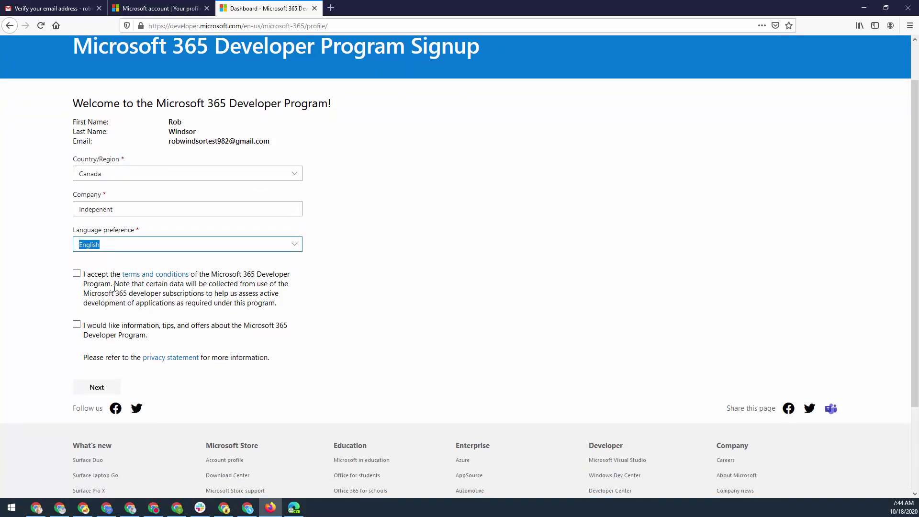
left_click(90, 284)
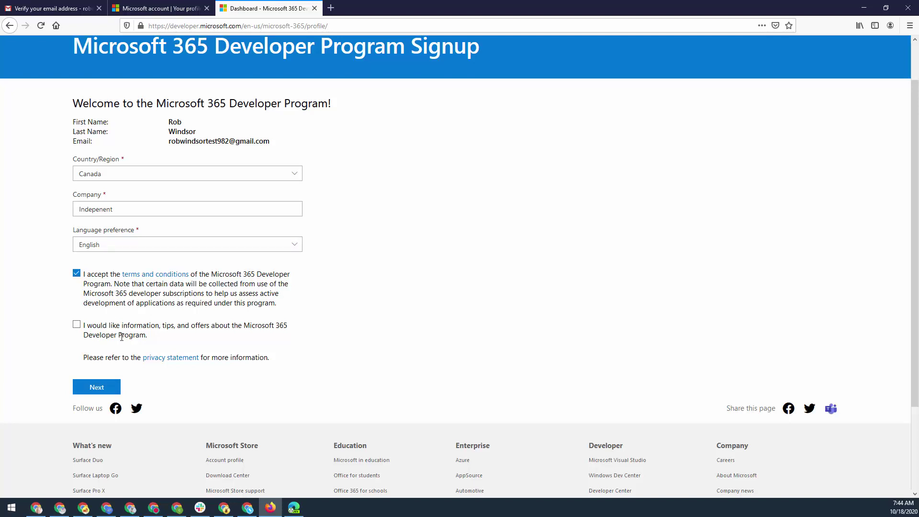
left_click(77, 325)
left_click(94, 389)
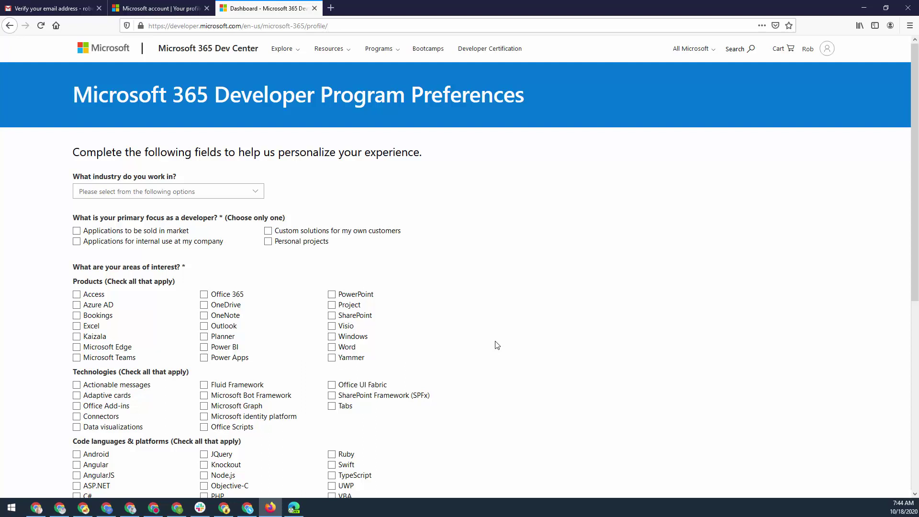
Set the industry to Information Technology and primary focus to custom solutions for customers
left_click(259, 194)
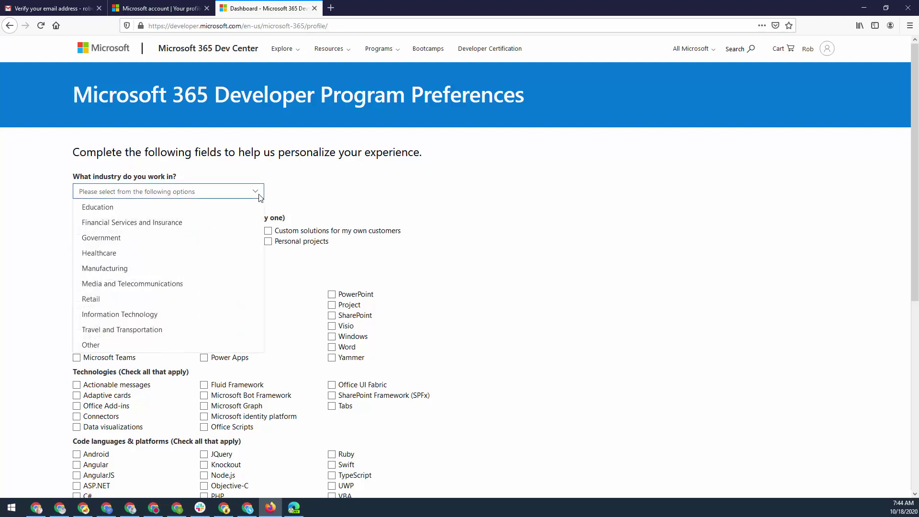
left_click(180, 316)
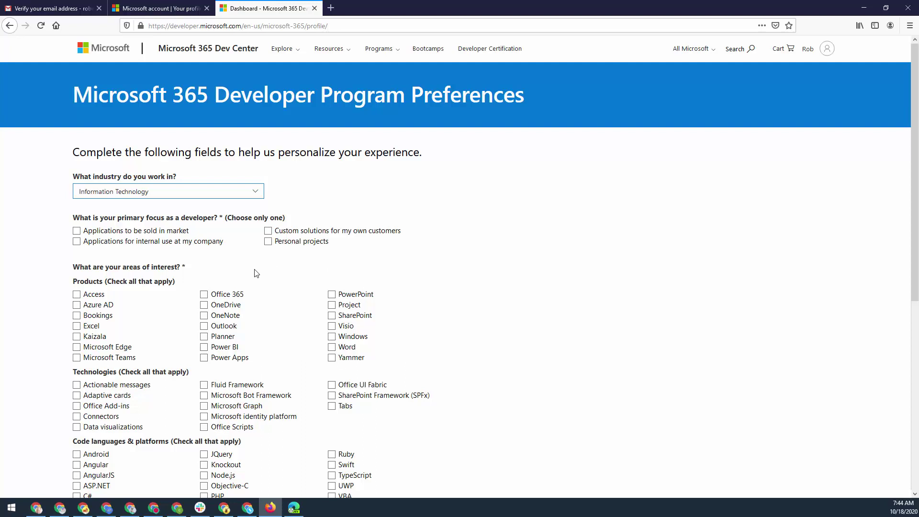
left_click(284, 232)
scroll(543, 258, "down", 2)
scroll(543, 258, "down", 2)
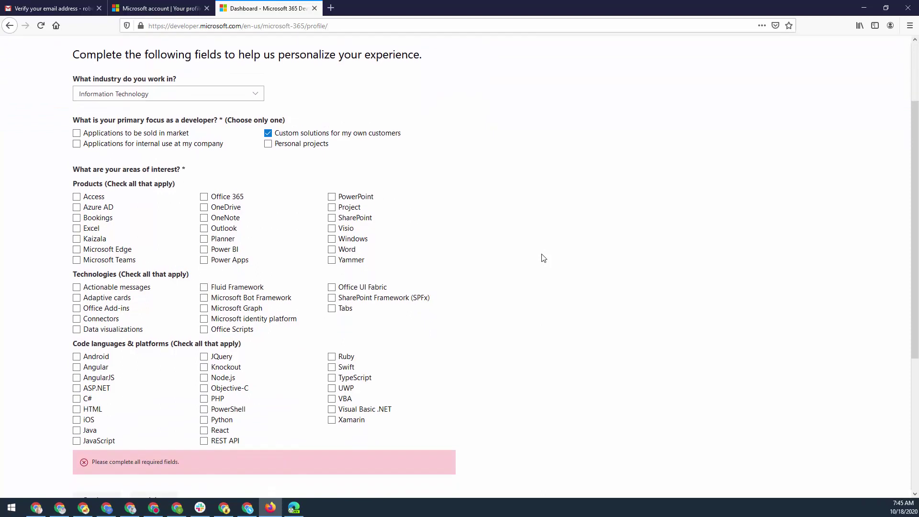
Tick products Azure AD, Microsoft Teams, Office 365, OneDrive, Power Apps and SharePoint
left_click(78, 209)
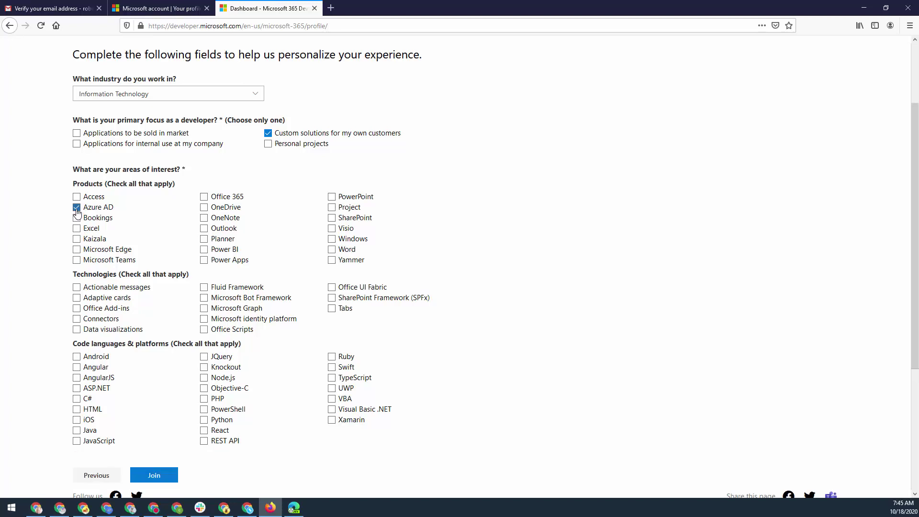
left_click(76, 261)
left_click(204, 197)
left_click(204, 209)
left_click(204, 260)
left_click(331, 218)
Tick technologies Actionable messages, Adaptive cards, Fluid Framework, Microsoft Graph, Microsoft identity platform and SPFx
left_click(76, 288)
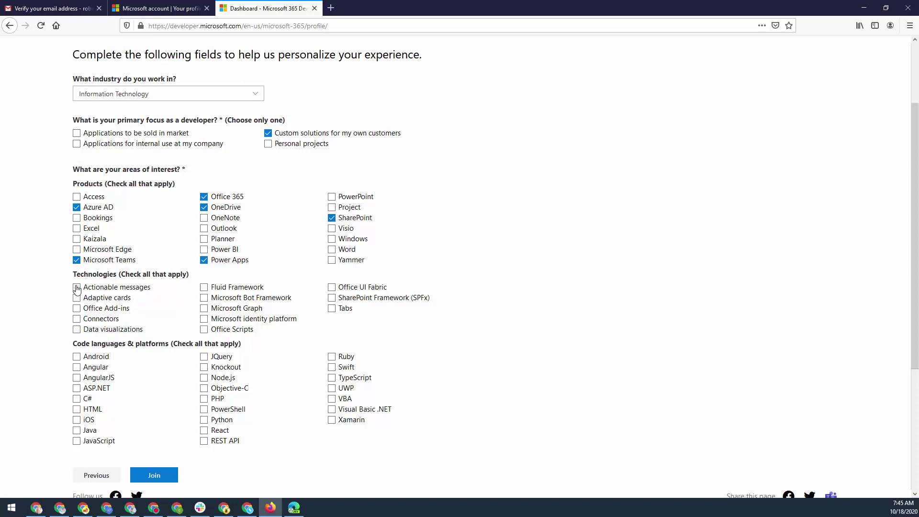
left_click(77, 300)
left_click(205, 288)
left_click(204, 310)
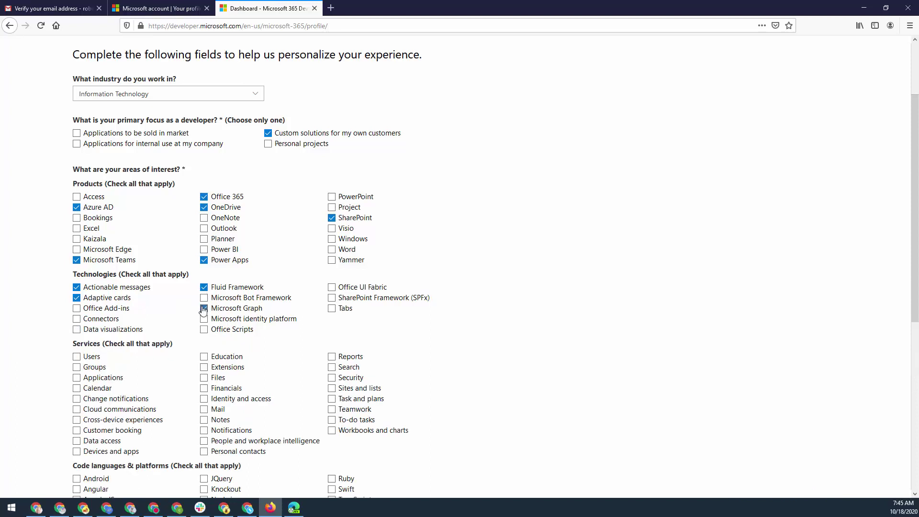
left_click(205, 320)
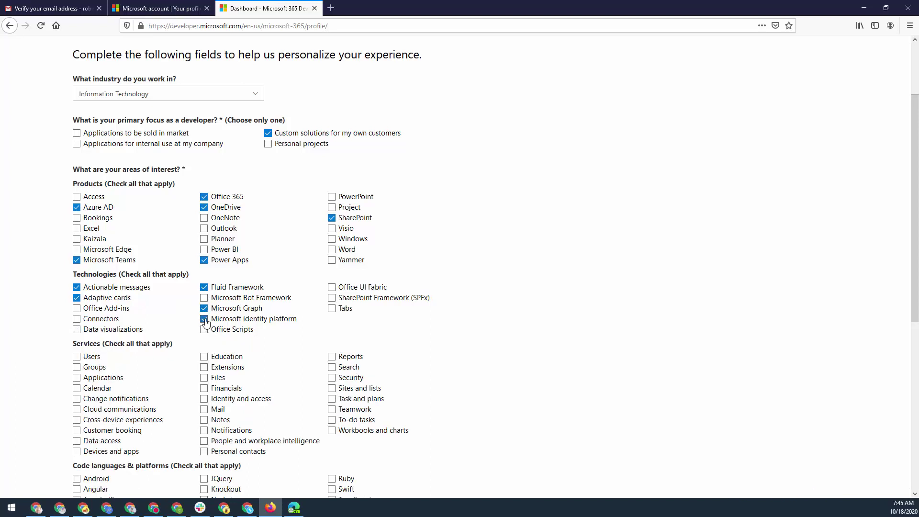
left_click(331, 299)
Tick Tabs, plus services Users, Groups, Calendar and Change notifications
left_click(332, 308)
scroll(498, 316, "down", 1)
scroll(499, 319, "down", 2)
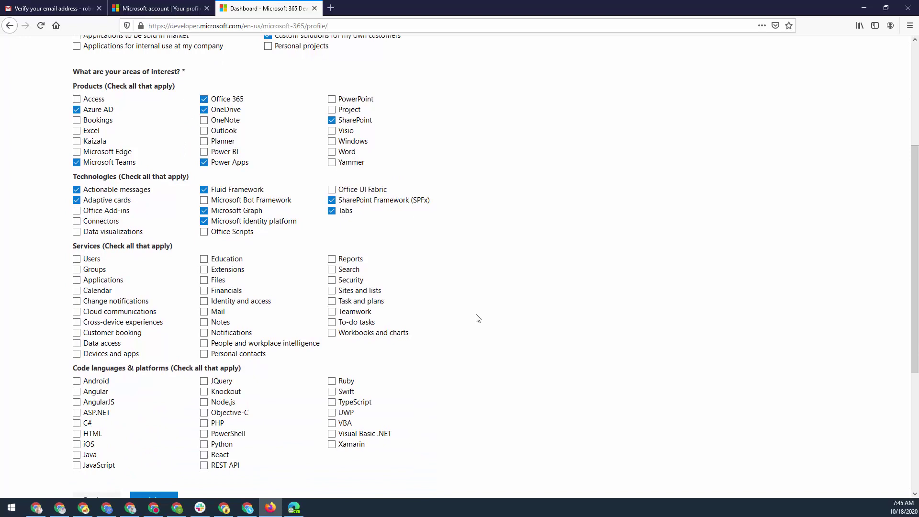
left_click(76, 260)
left_click(77, 270)
left_click(76, 291)
left_click(76, 301)
Tick services Extensions, Identity and access, Mail, Notifications, Search, Sites and lists, and Teamwork
left_click(201, 270)
left_click(204, 301)
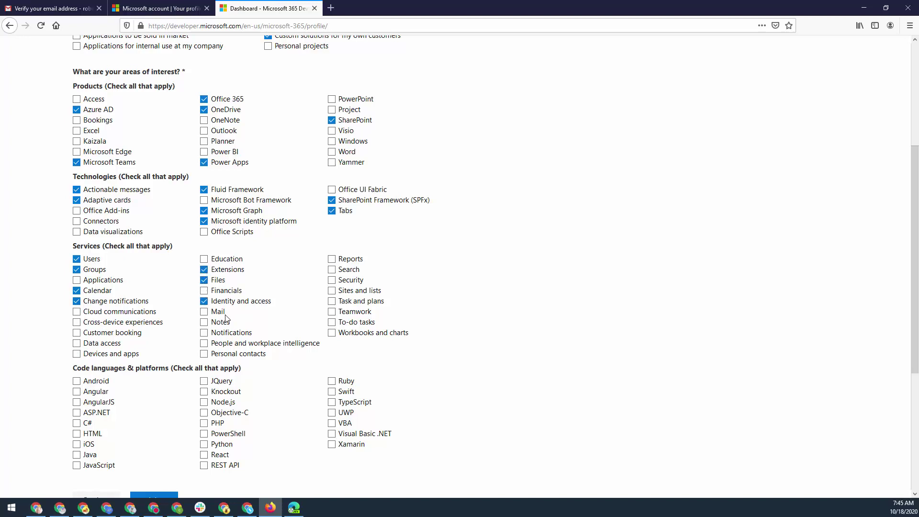
left_click(217, 311)
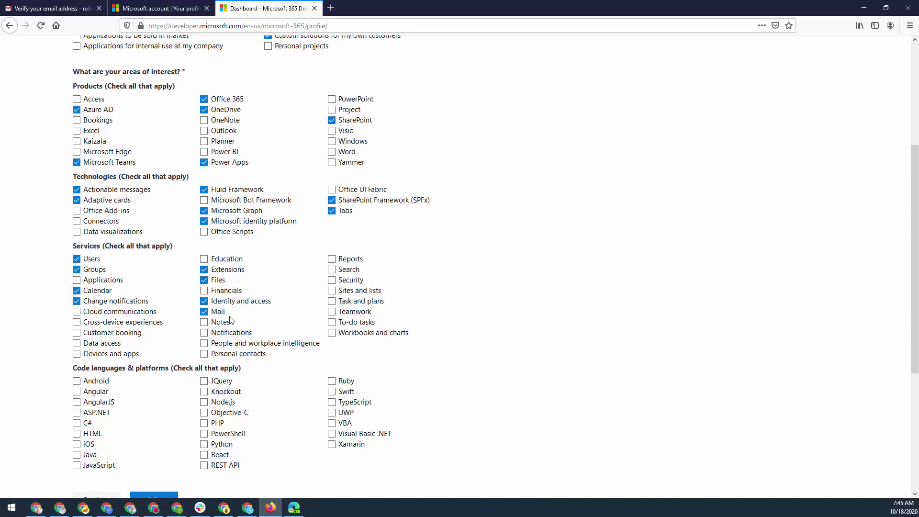
left_click(204, 333)
left_click(332, 272)
left_click(334, 292)
left_click(331, 312)
Tick ASP.NET, C#, HTML, JavaScript, JQuery, Node.js, React, REST API and TypeScript as code languages/platforms
scroll(433, 304, "down", 2)
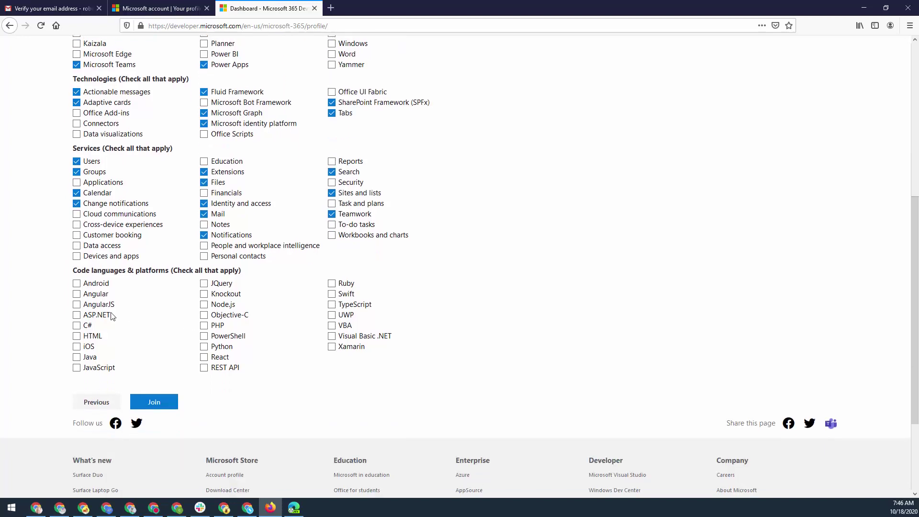
left_click(77, 315)
left_click(77, 326)
left_click(76, 336)
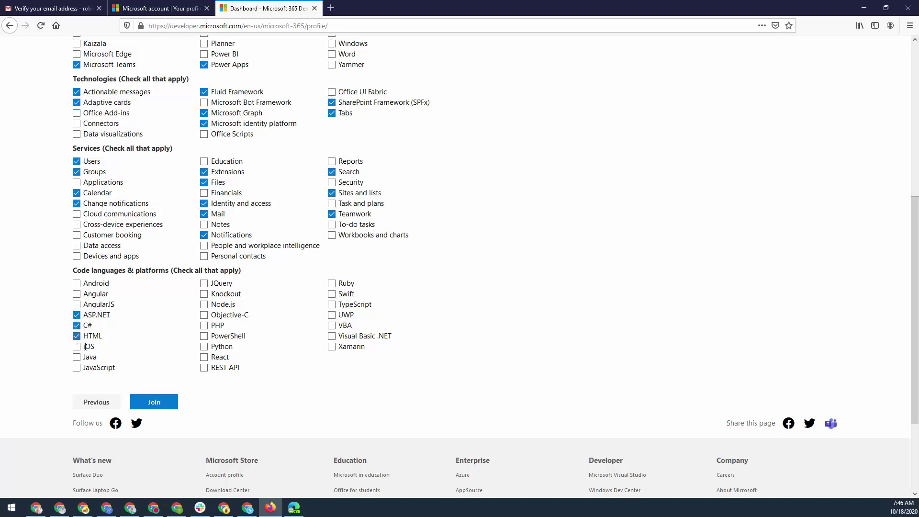
left_click(77, 369)
left_click(204, 285)
left_click(204, 305)
left_click(205, 358)
left_click(204, 368)
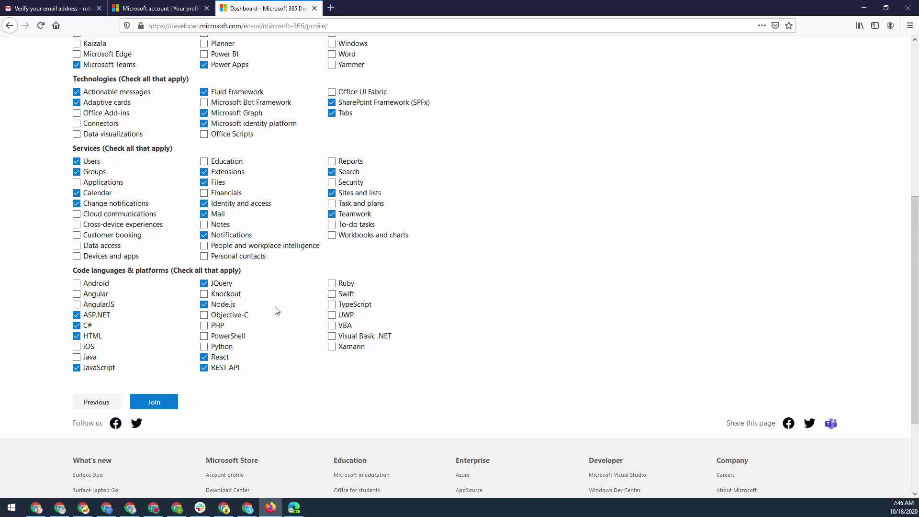
left_click(331, 306)
Join the developer program and close the Welcome dialog
left_click(154, 401)
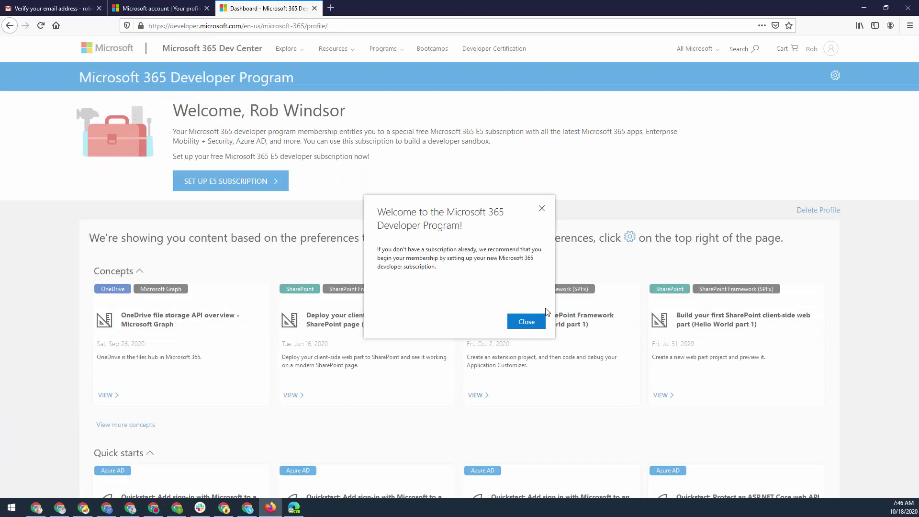
left_click(525, 324)
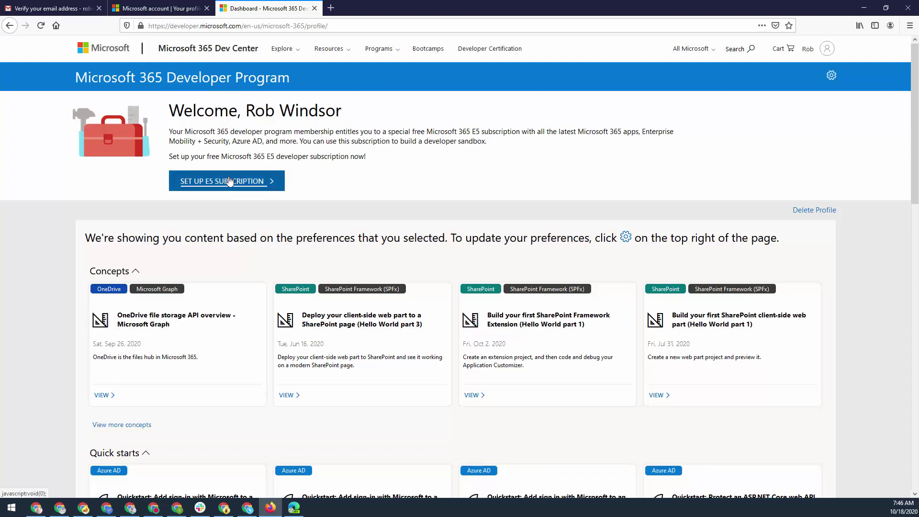
Begin the E5 developer subscription setup and enter the new username and tenant domain
left_click(229, 181)
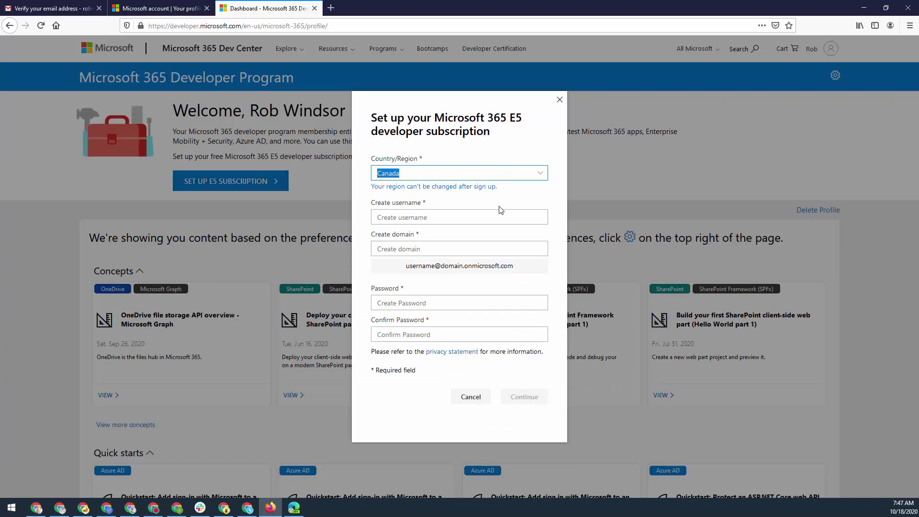
left_click(493, 218)
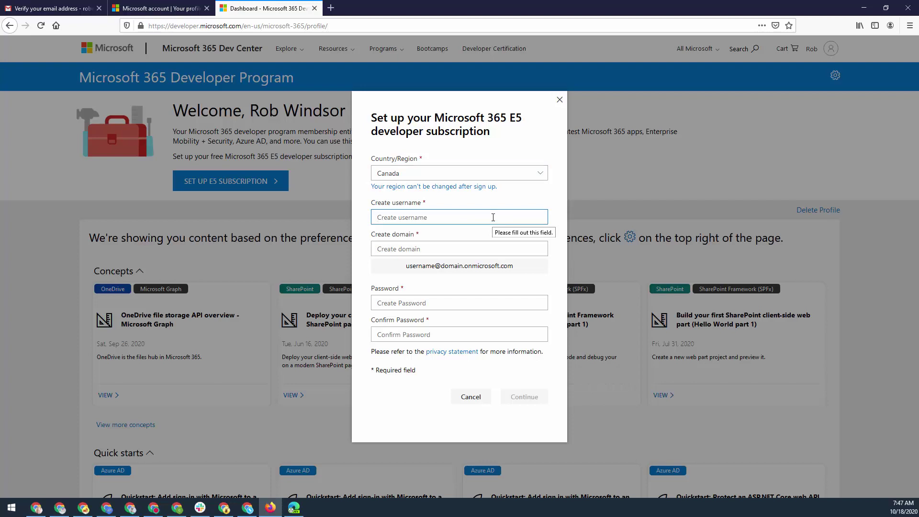
type("rob")
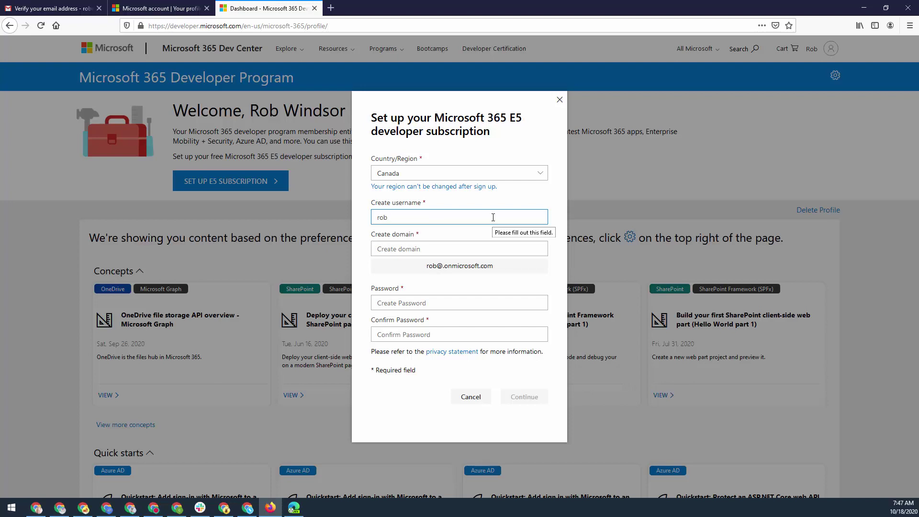
key("Tab")
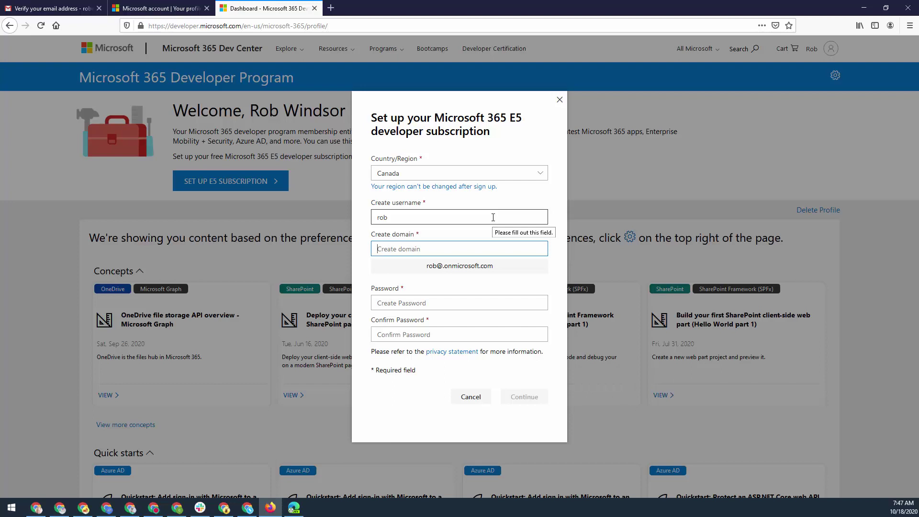
type("rob")
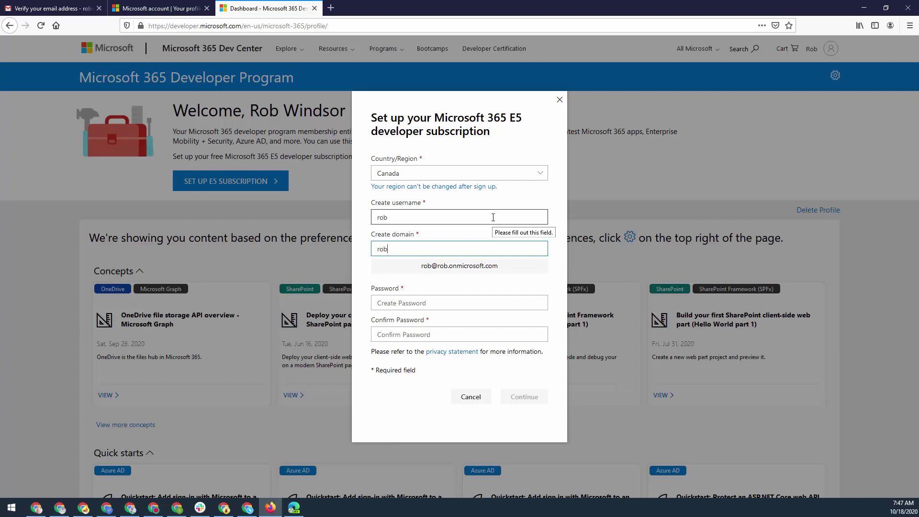
type("windsorte")
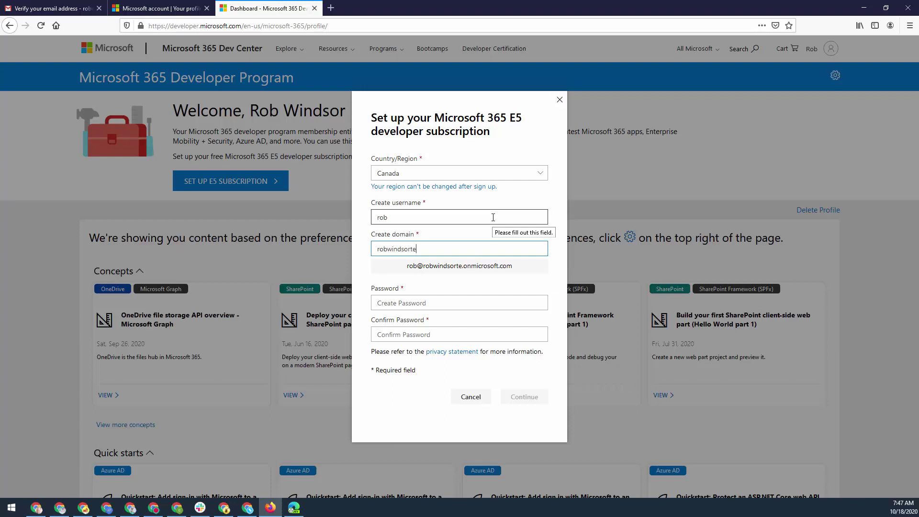
type("st982")
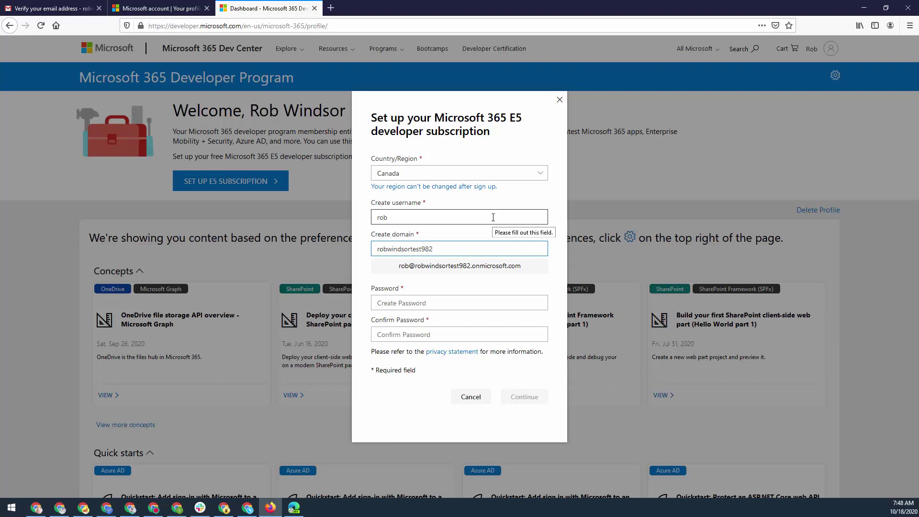
Enter and confirm the subscription password, then submit the setup form
left_click(447, 303)
type("•••")
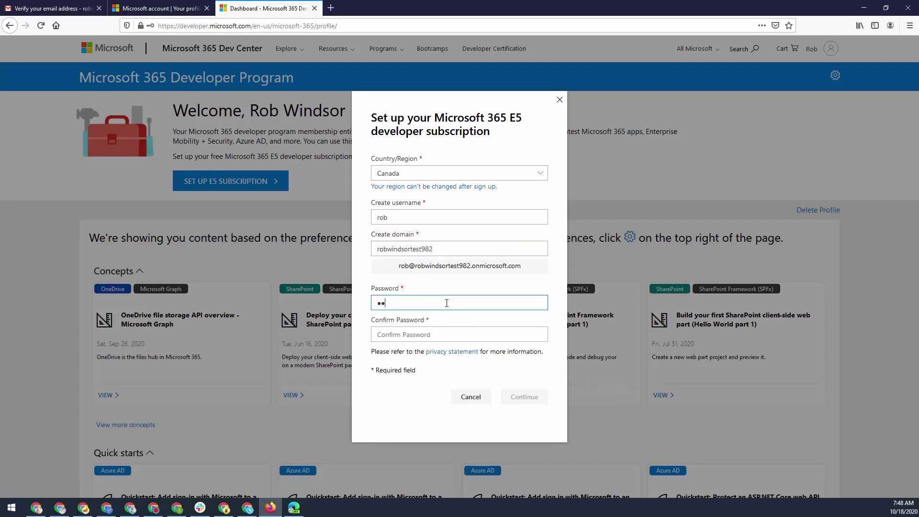
type("••••••••")
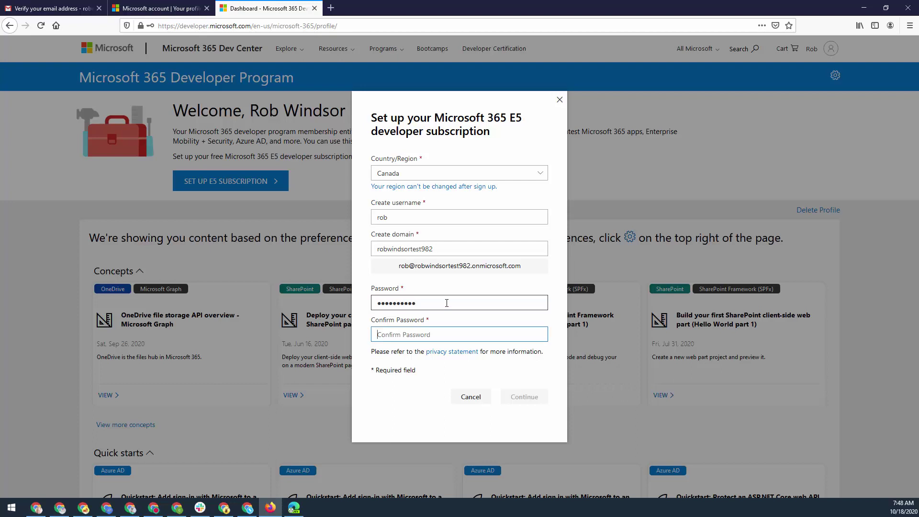
key("Tab")
type("•••••••••••")
key("Tab")
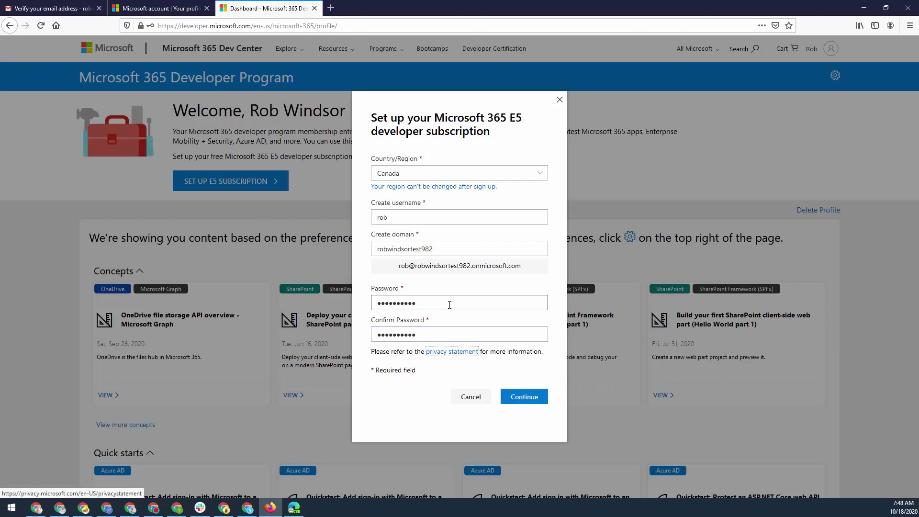
left_click(540, 400)
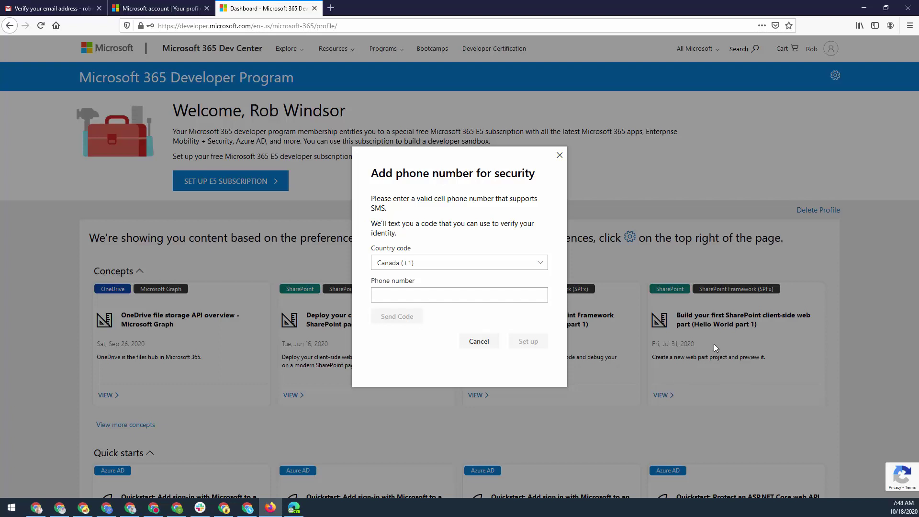
Enter the security phone number and request a verification code by text
left_click(525, 294)
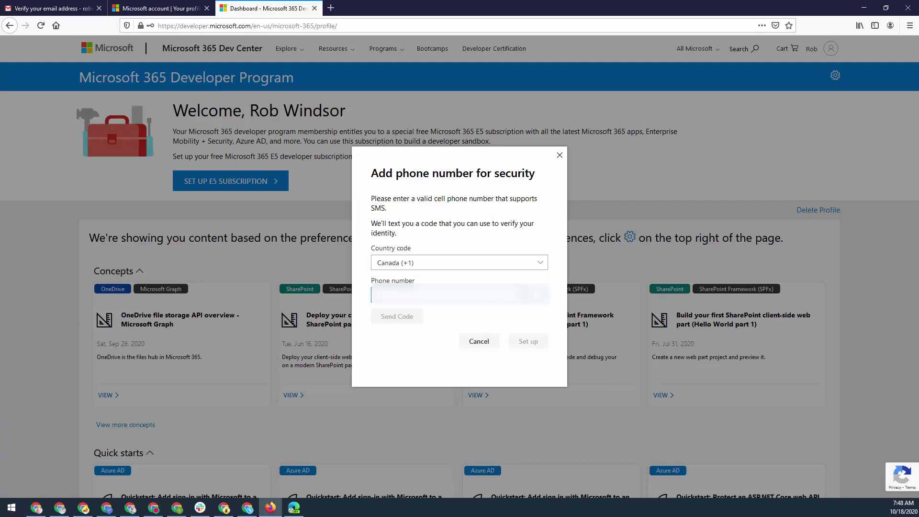
type("***")
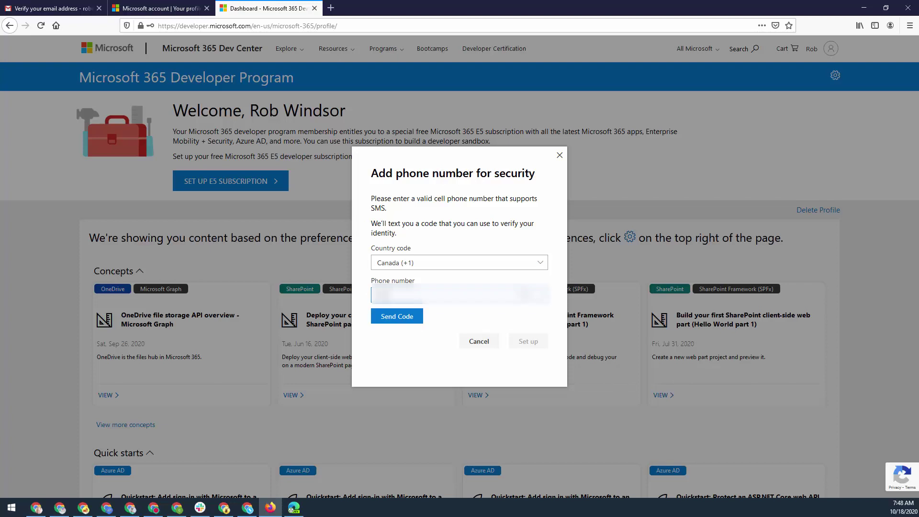
type("*******")
left_click(396, 318)
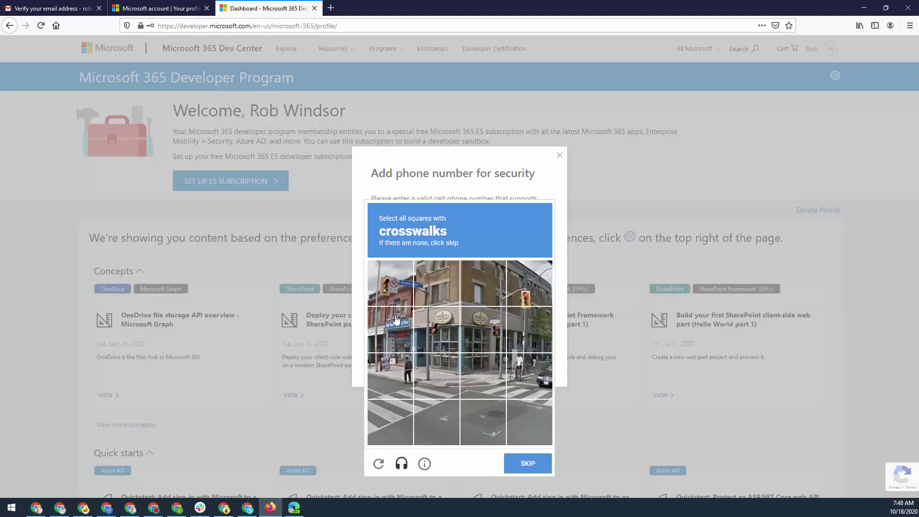
Select the seven crosswalk tiles, submit them, and skip the taxis challenge
left_click(380, 417)
left_click(392, 386)
left_click(436, 382)
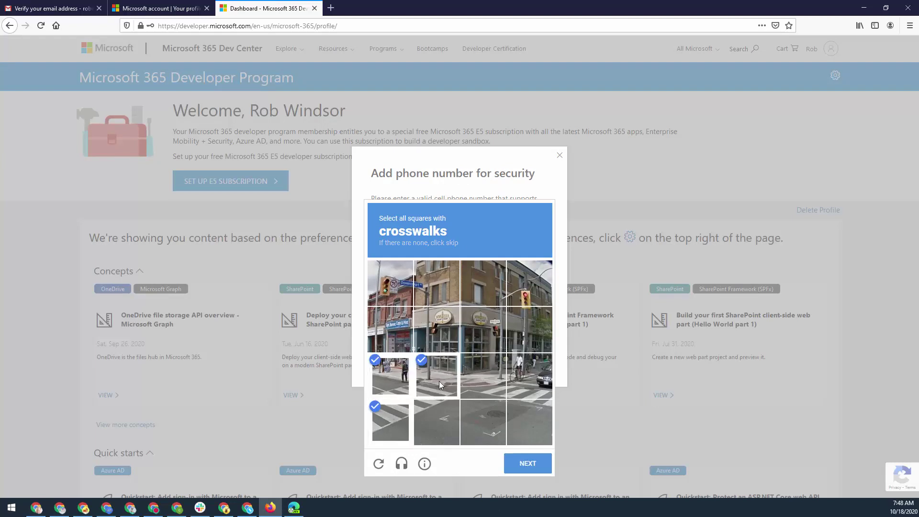
left_click(437, 406)
left_click(502, 383)
left_click(533, 386)
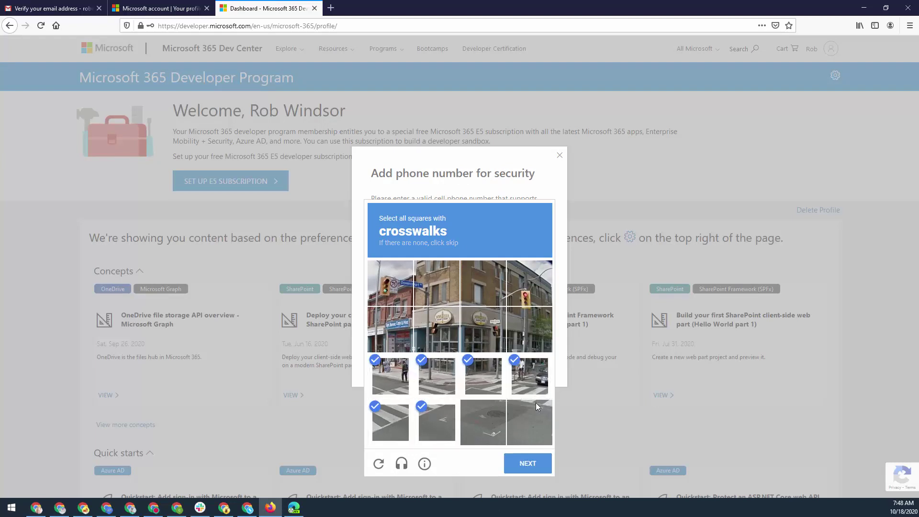
left_click(536, 404)
left_click(537, 463)
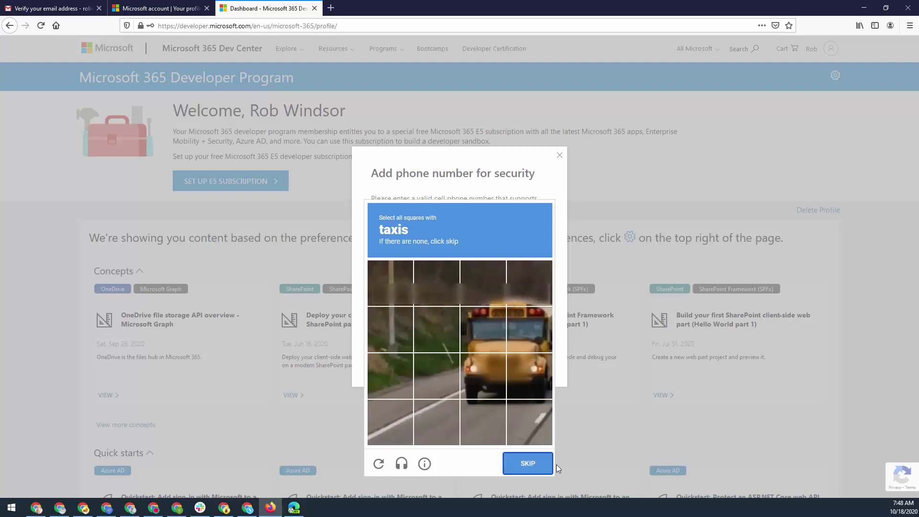
left_click(544, 472)
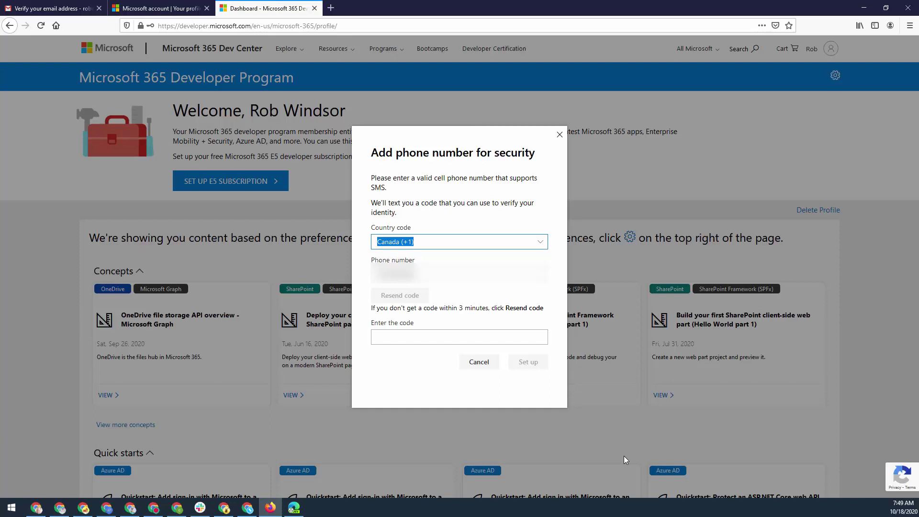
Enter the texted verification code and set up the Renewable E5 subscription
left_click(459, 336)
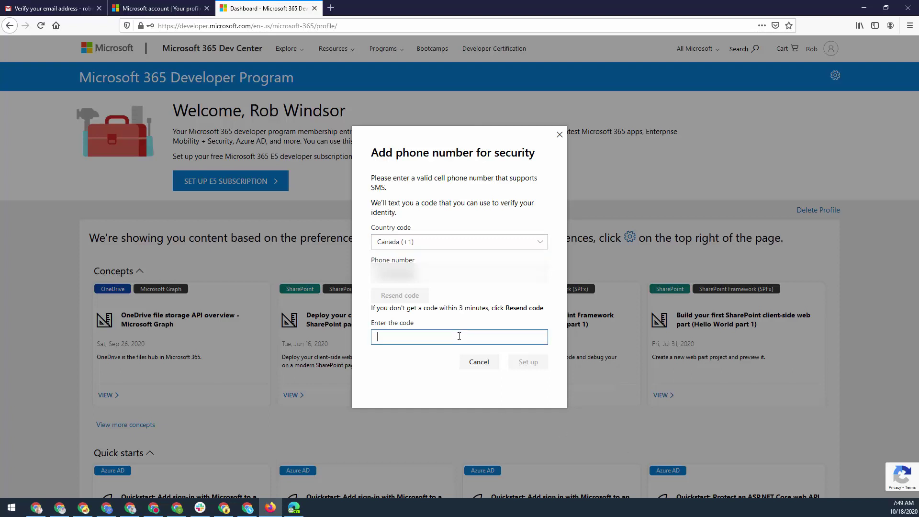
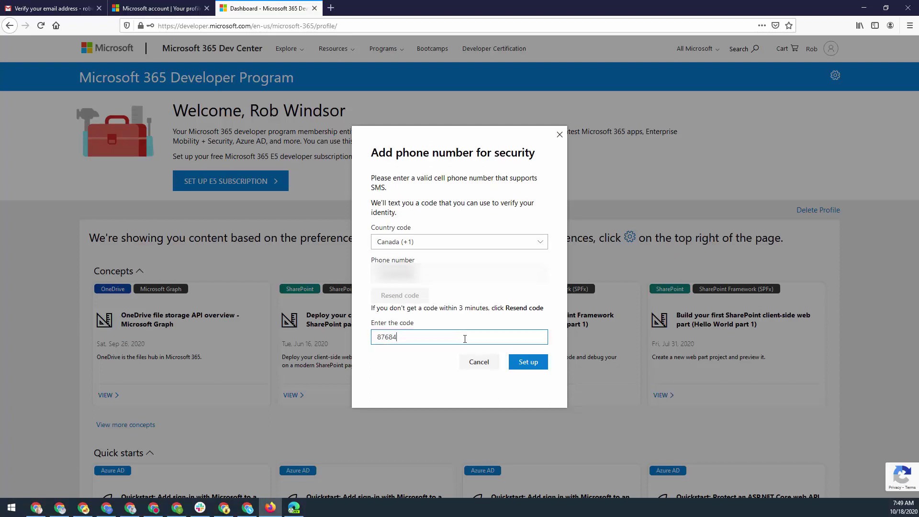
left_click(527, 361)
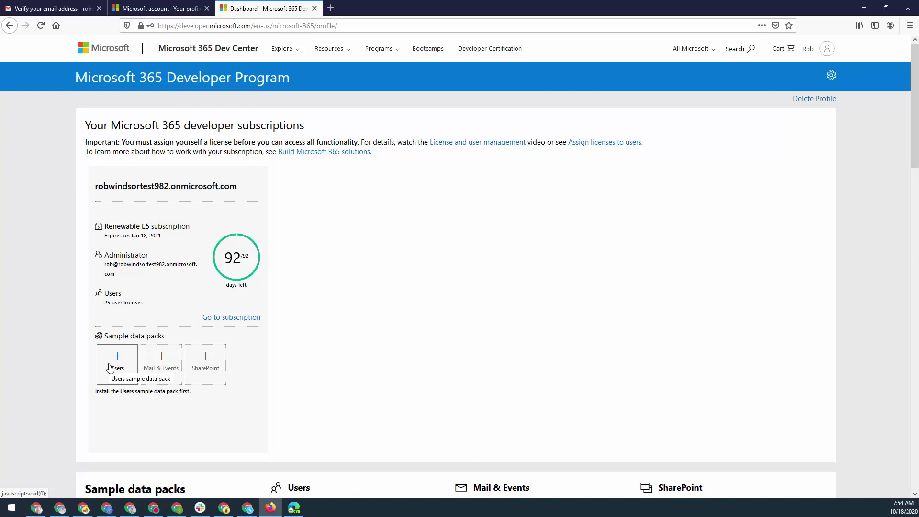
Choose the Users sample data pack and copy the administrator ID
left_click(110, 367)
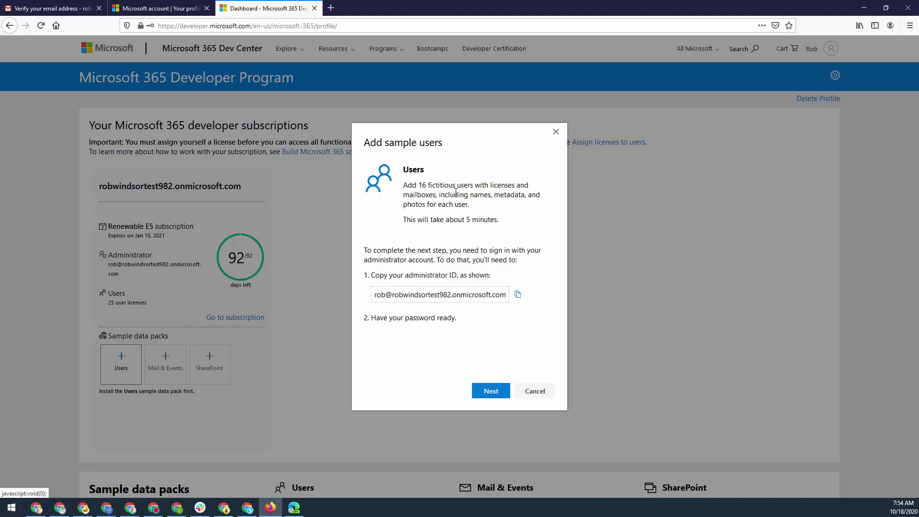
left_click(517, 294)
Continue to the administrator sign-in, submit the admin ID, and type the administrator password
left_click(493, 391)
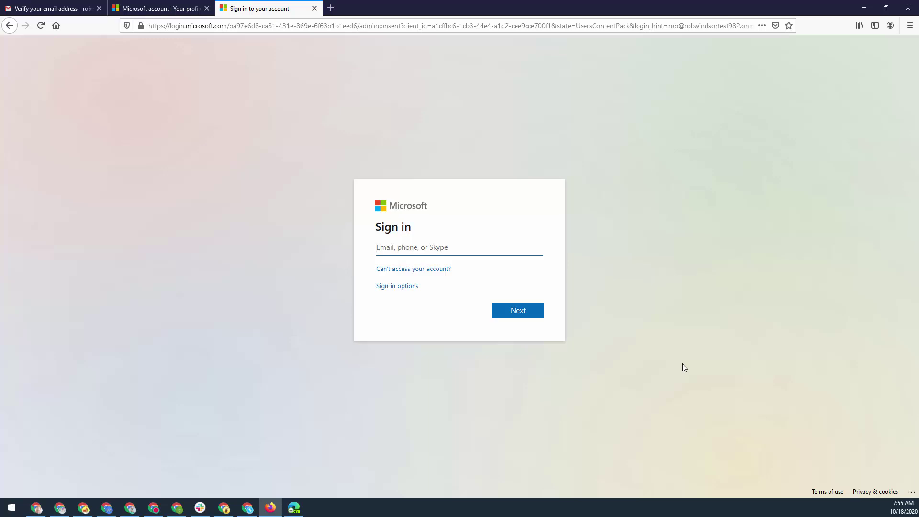
left_click(517, 311)
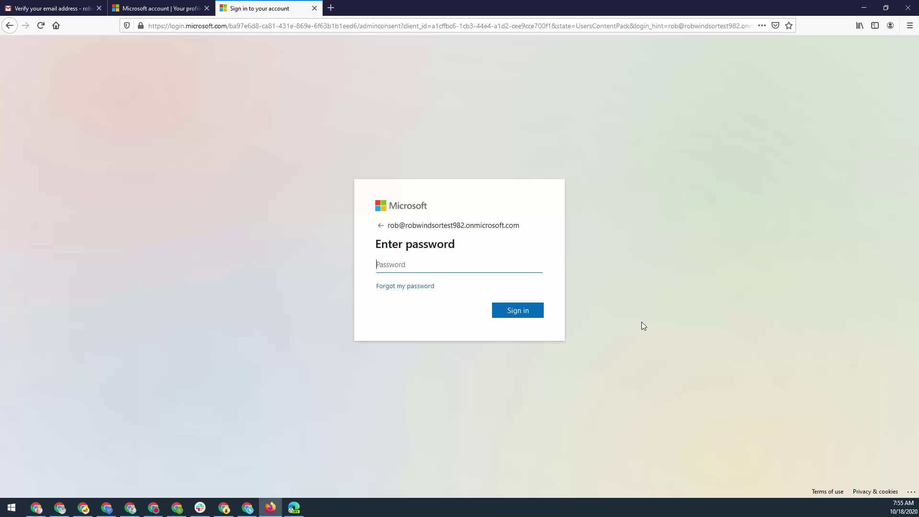
type("••••••••••")
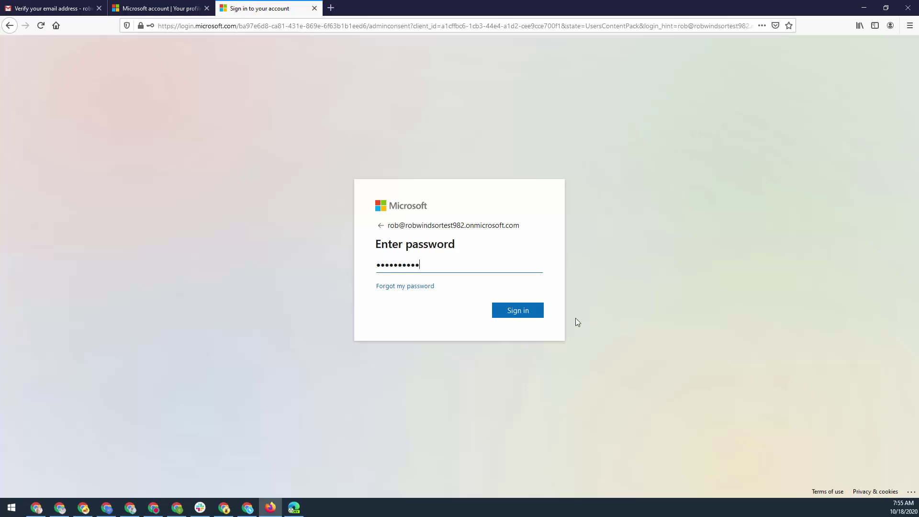
Sign in with the administrator password
left_click(535, 313)
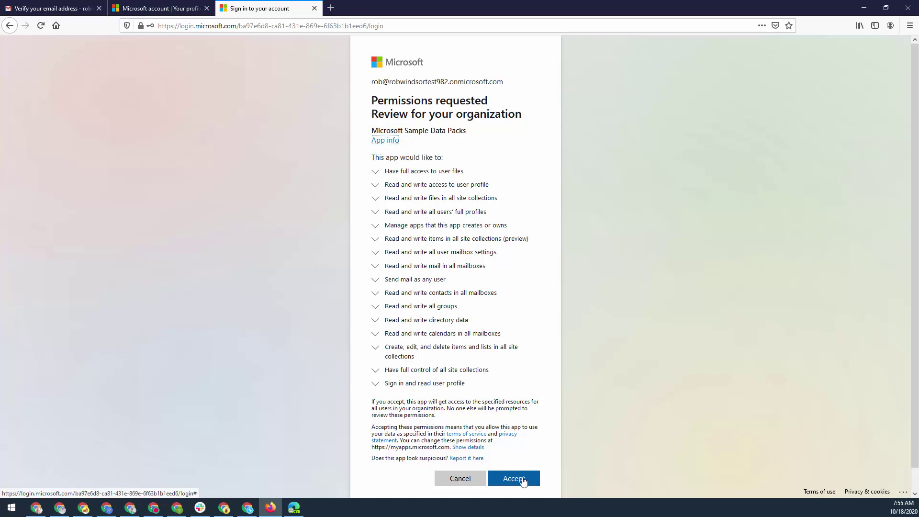
Accept the organization permissions, enter a shared sample-user password, and install the Users pack
left_click(523, 480)
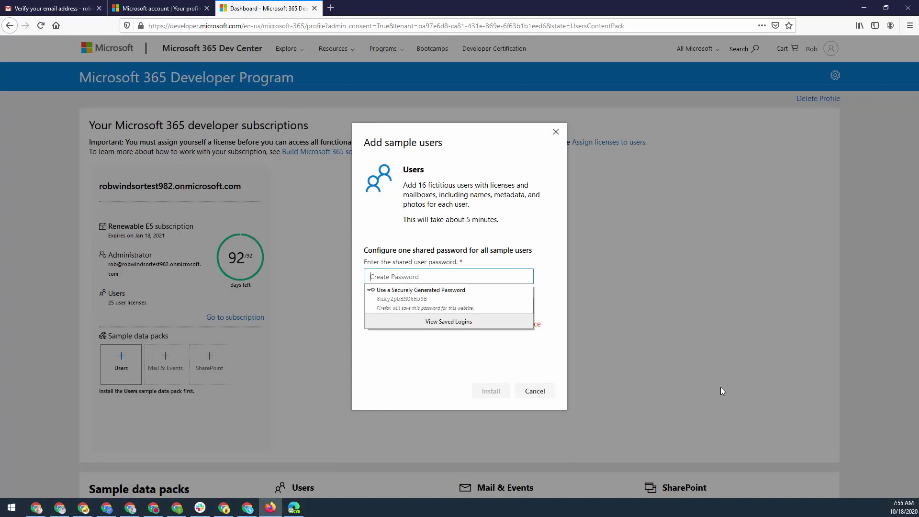
left_click(527, 276)
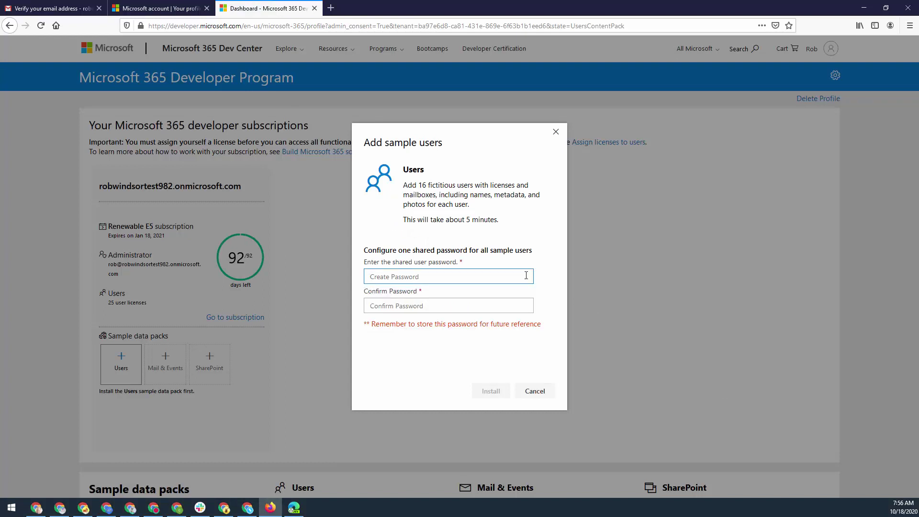
type("••")
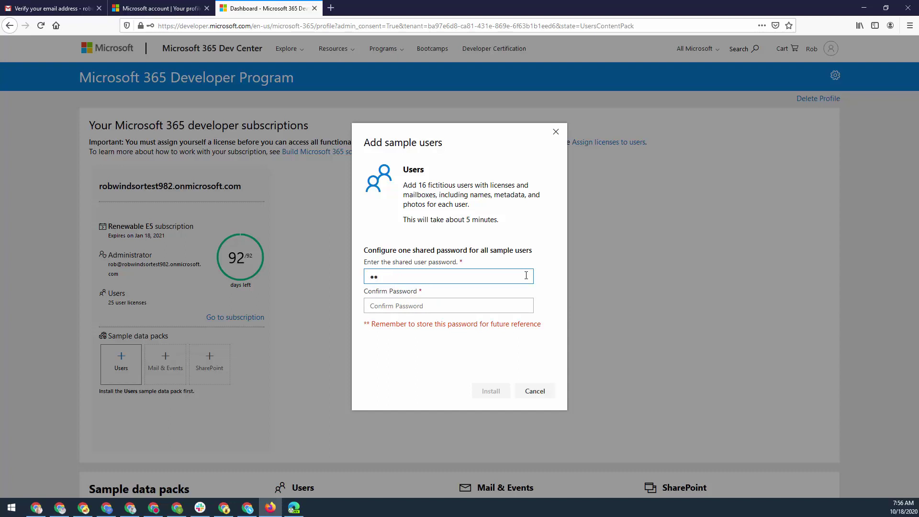
key("BackSpace")
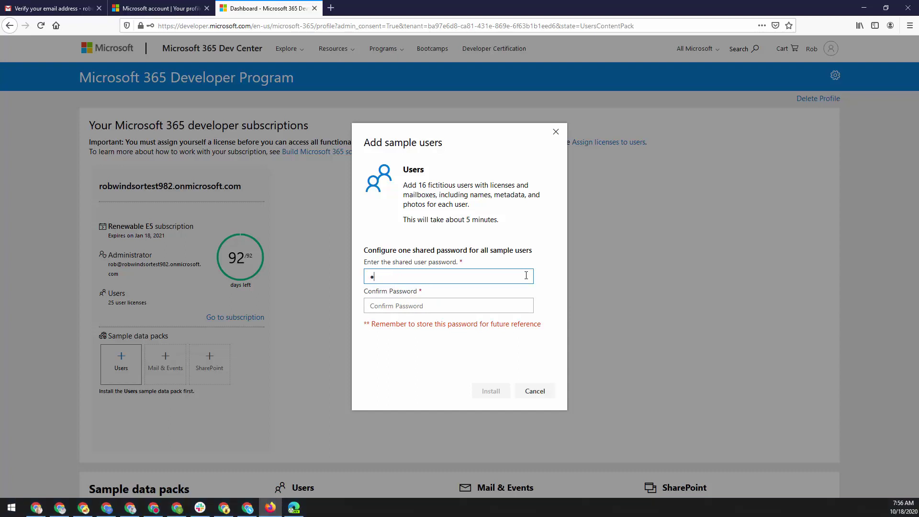
key("BackSpace")
type("••••••••••")
key("Tab")
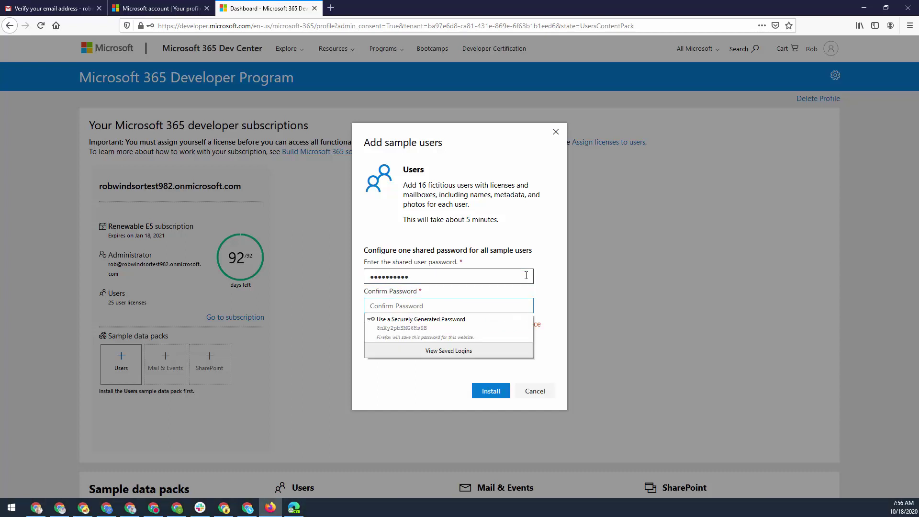
type("••••••••••")
left_click(492, 391)
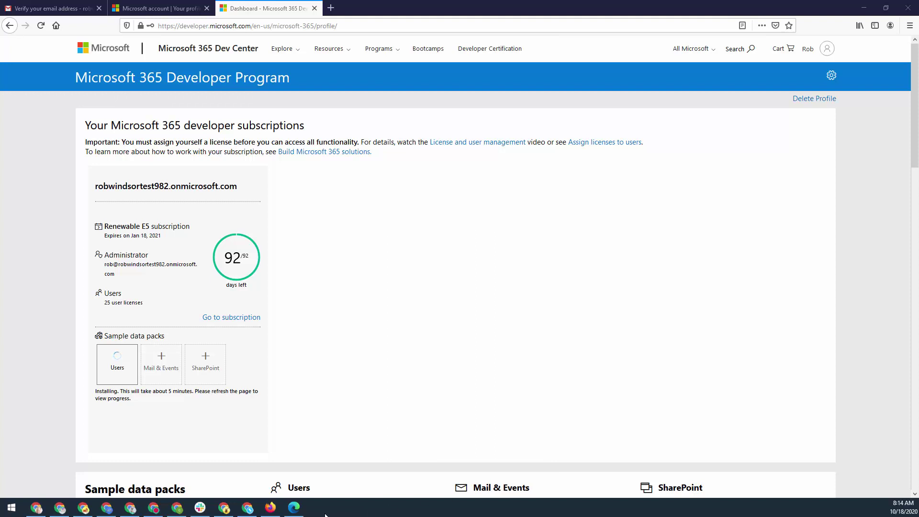
In the private office.com window, start signing in with the tenant administrator's onmicrosoft.com address
left_click(293, 507)
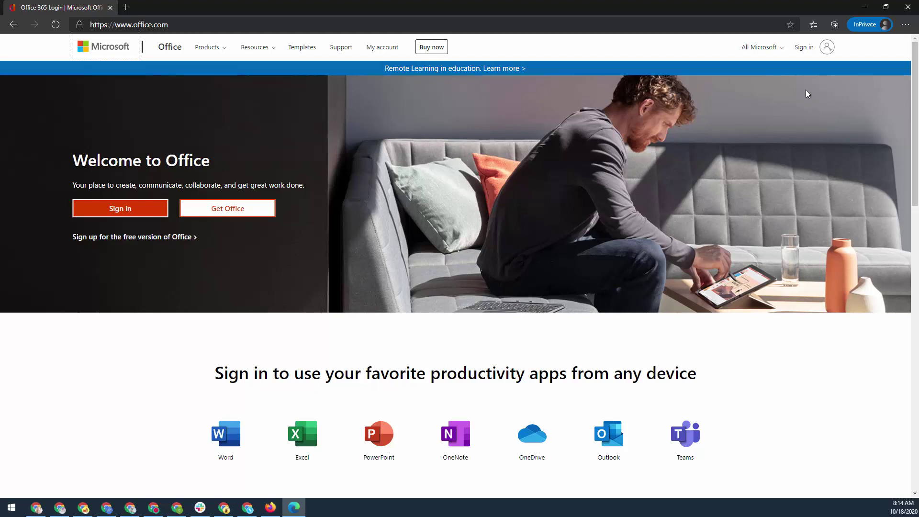
left_click(804, 48)
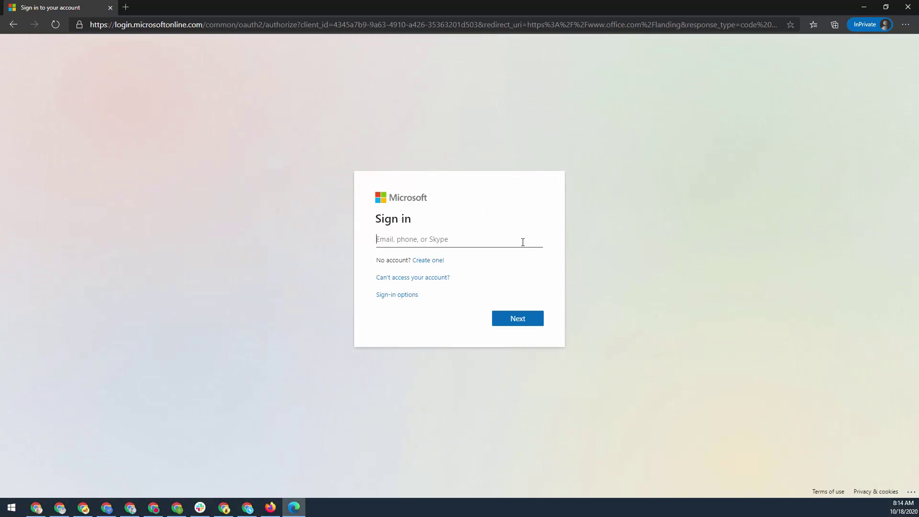
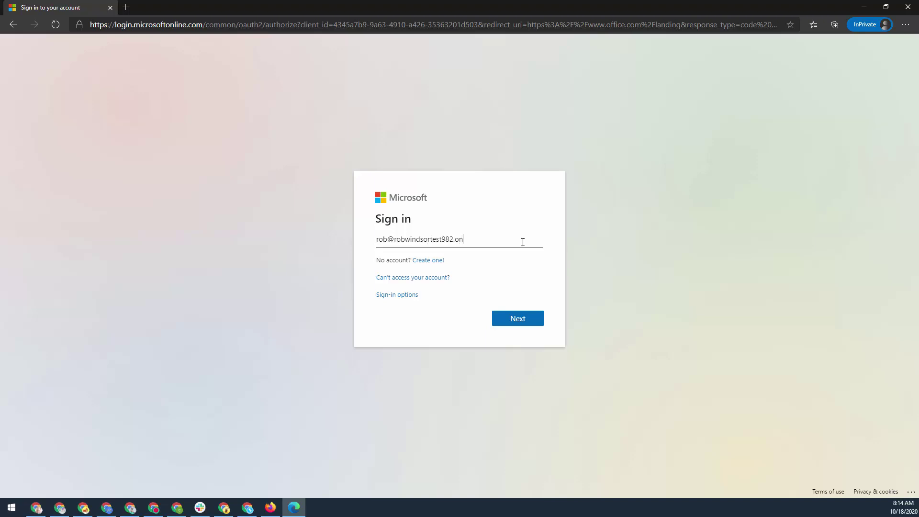
key("Left")
key("Left")
key("Left")
key("BackSpace")
Enter the administrator password, sign in, and choose to stay signed in
left_click(519, 322)
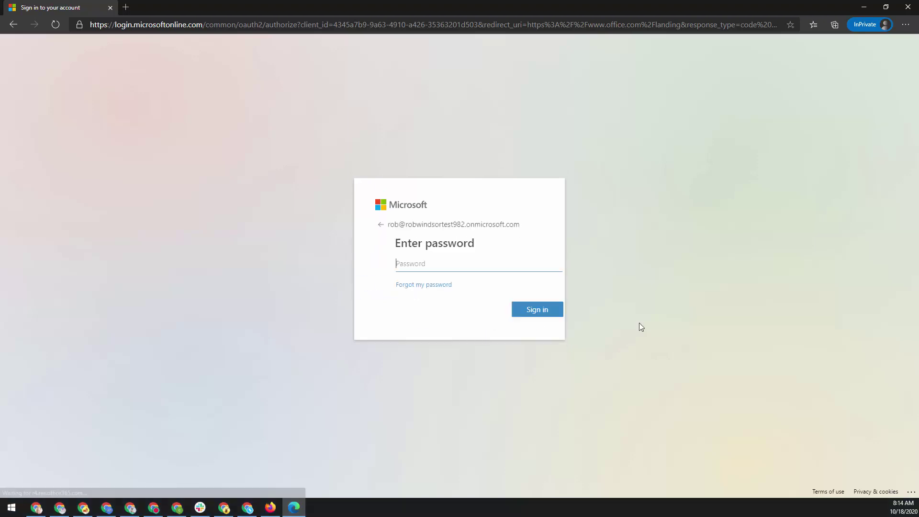
type("••••••")
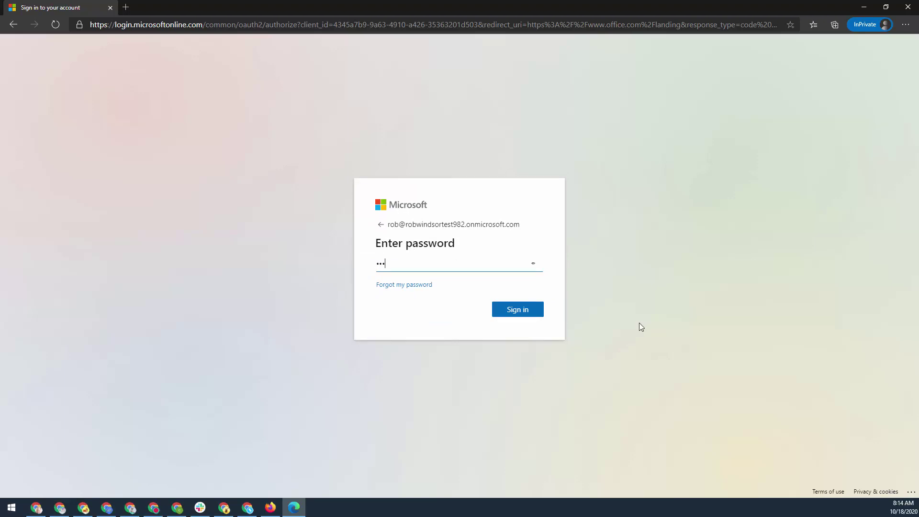
type("••••")
left_click(526, 314)
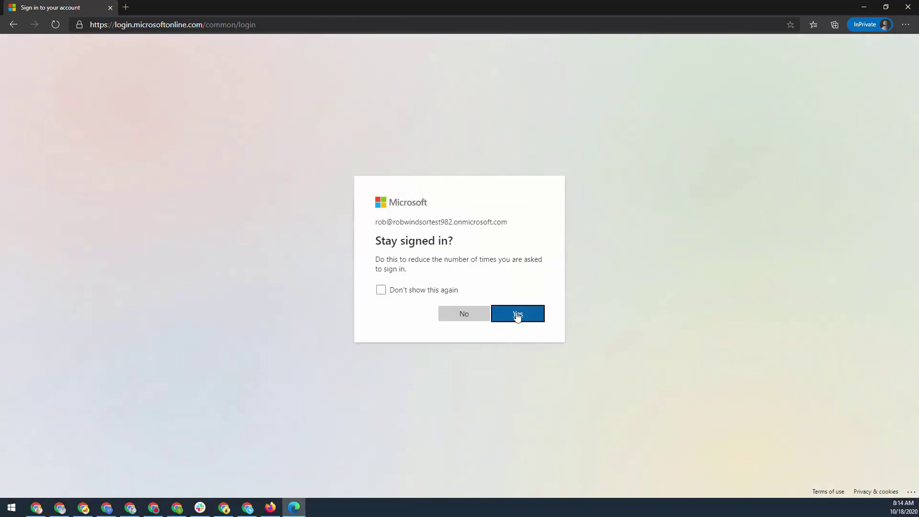
left_click(517, 315)
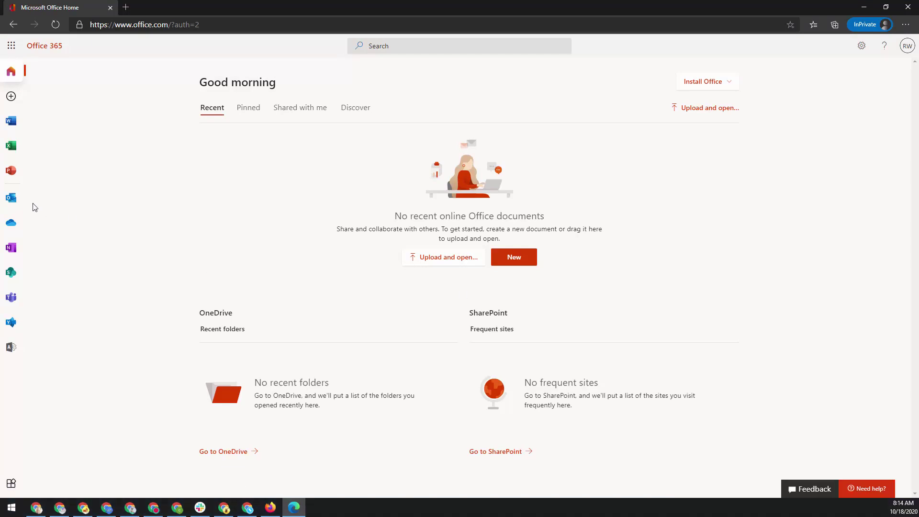
Open Outlook mail, then return to Office home and open SharePoint in a new tab
left_click(10, 197)
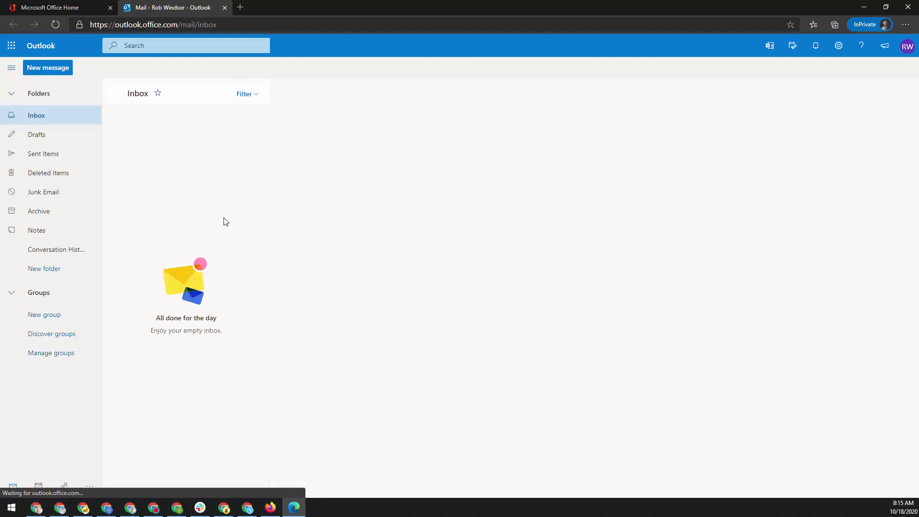
left_click(58, 7)
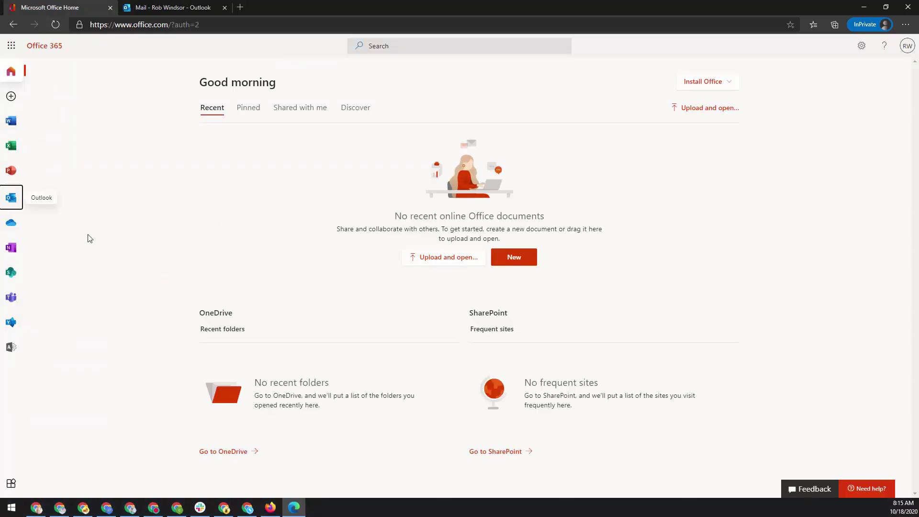
right_click(11, 272)
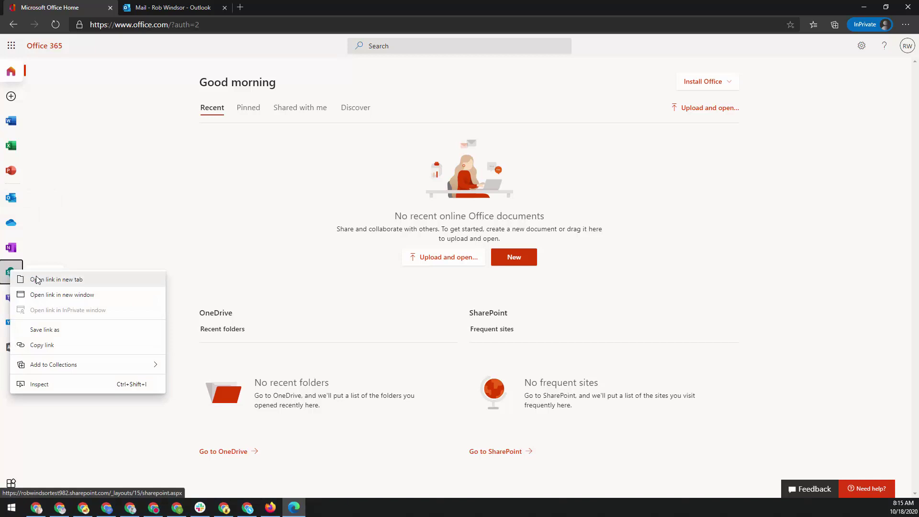
left_click(37, 280)
Close the SharePoint welcome tour, go to the root Communication site, and return to Office home
left_click(272, 9)
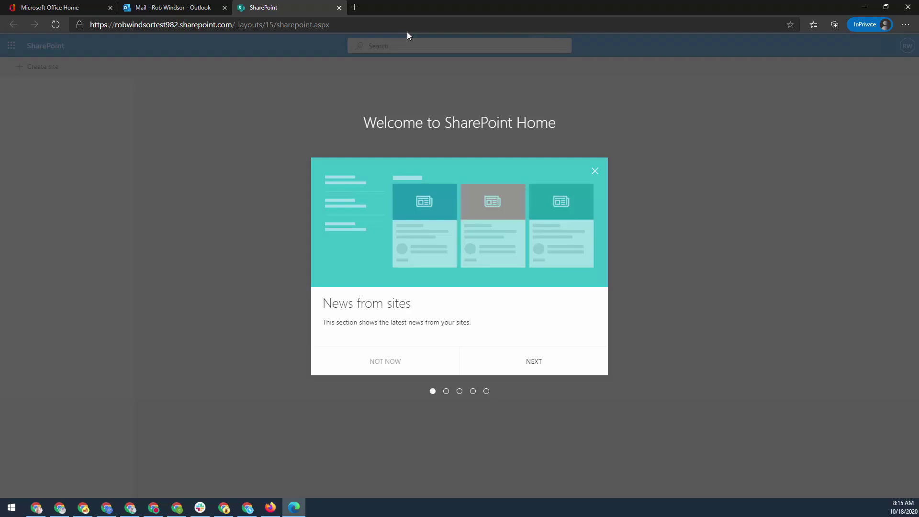
left_click(534, 362)
left_click(534, 361)
left_click(535, 362)
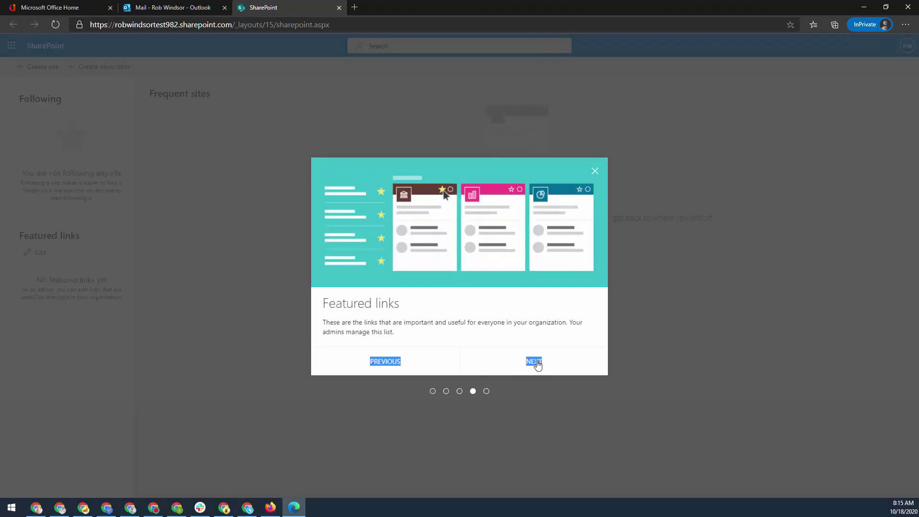
left_click(534, 362)
left_click(536, 364)
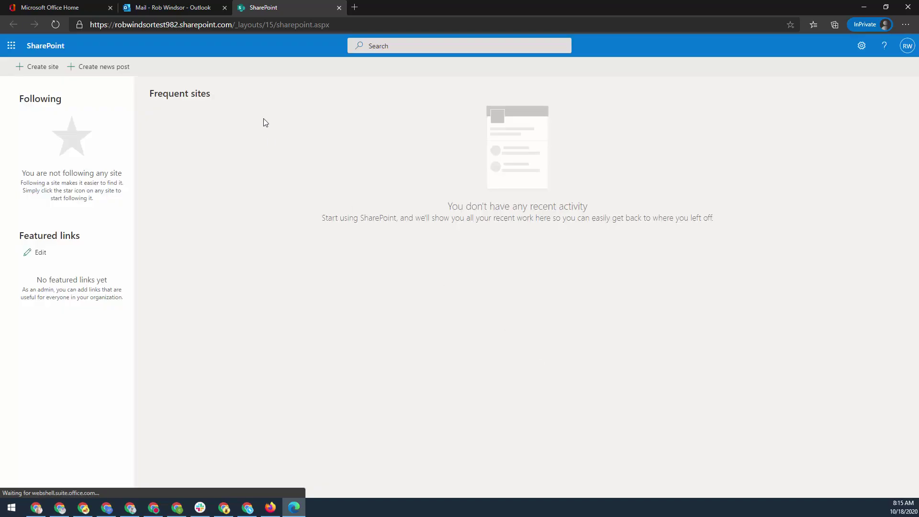
left_click(357, 26)
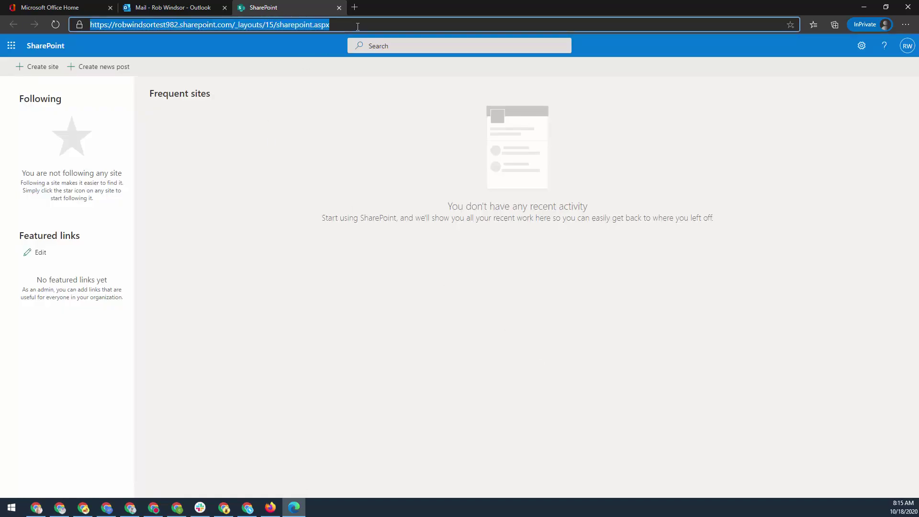
left_click(358, 26)
key("BackSpace")
key("BackSpace")
key("BackSpace")
key("BackSpace")
key("BackSpace")
key("BackSpace")
key("BackSpace")
key("BackSpace")
key("BackSpace")
key("BackSpace")
key("BackSpace")
key("BackSpace")
key("BackSpace")
key("BackSpace")
key("BackSpace")
key("BackSpace")
key("BackSpace")
key("BackSpace")
key("BackSpace")
key("BackSpace")
key("BackSpace")
key("BackSpace")
key("BackSpace")
key("BackSpace")
key("Return")
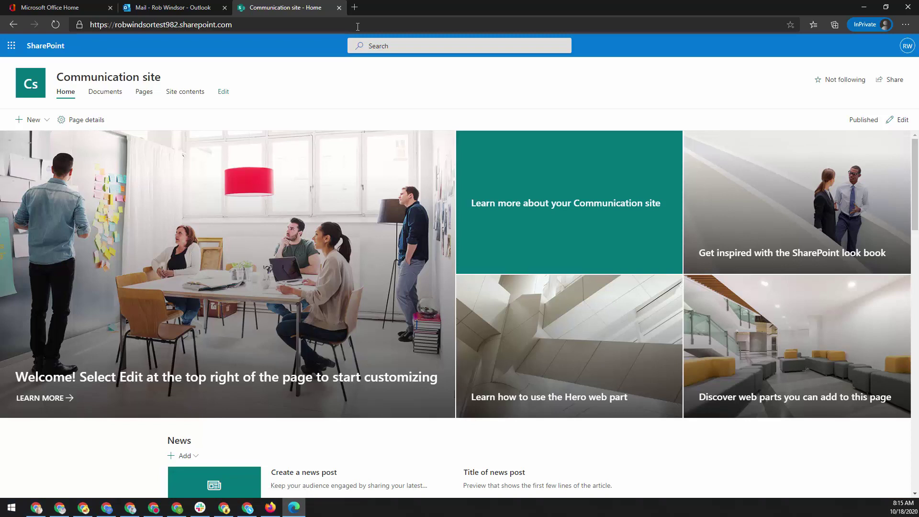
left_click(95, 7)
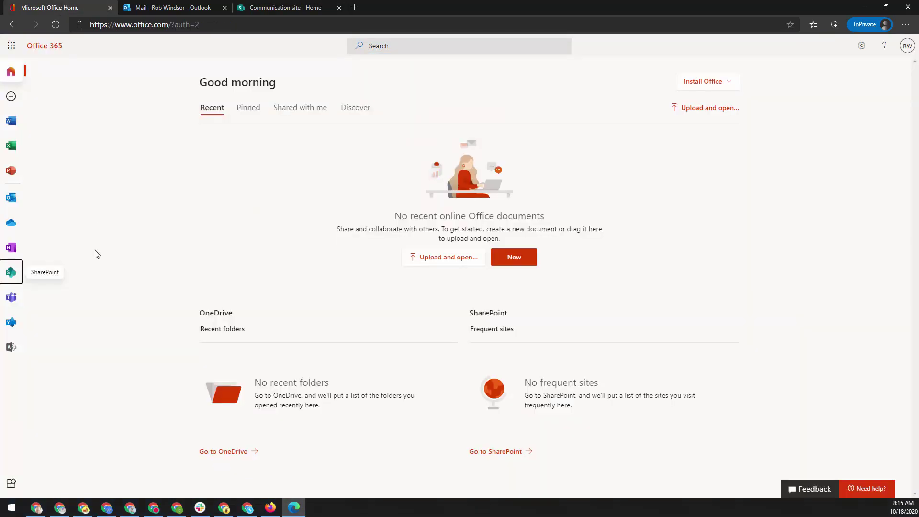
Open Teams in a new tab, move it to the end, and choose the web app
right_click(12, 297)
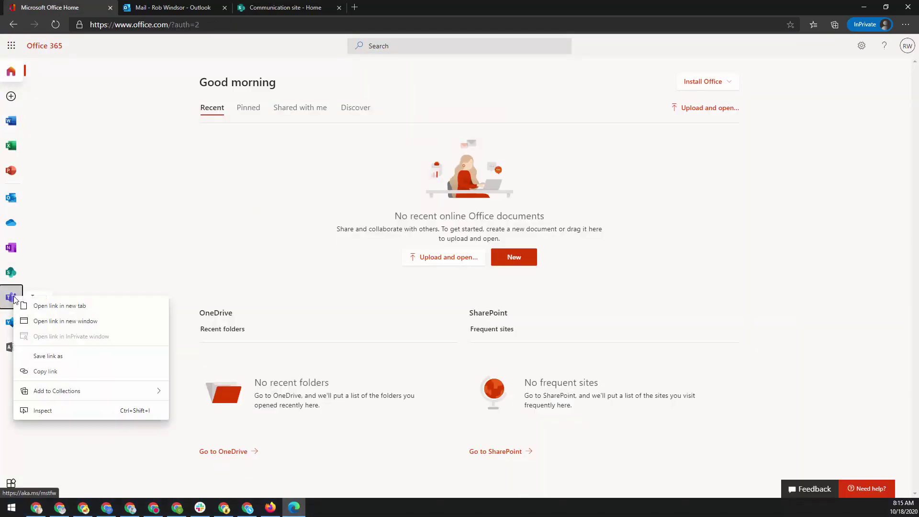
left_click(40, 308)
left_click(238, 8)
left_click_drag(238, 9, 450, 8)
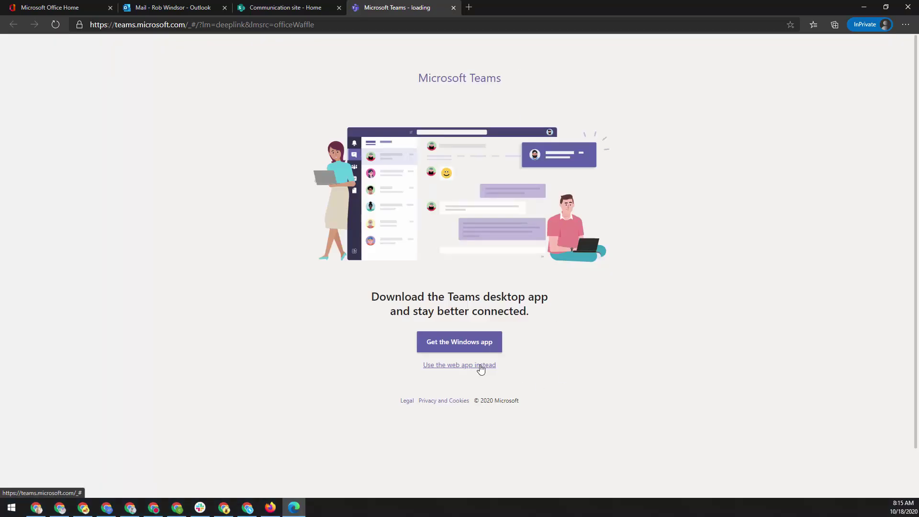
left_click(481, 367)
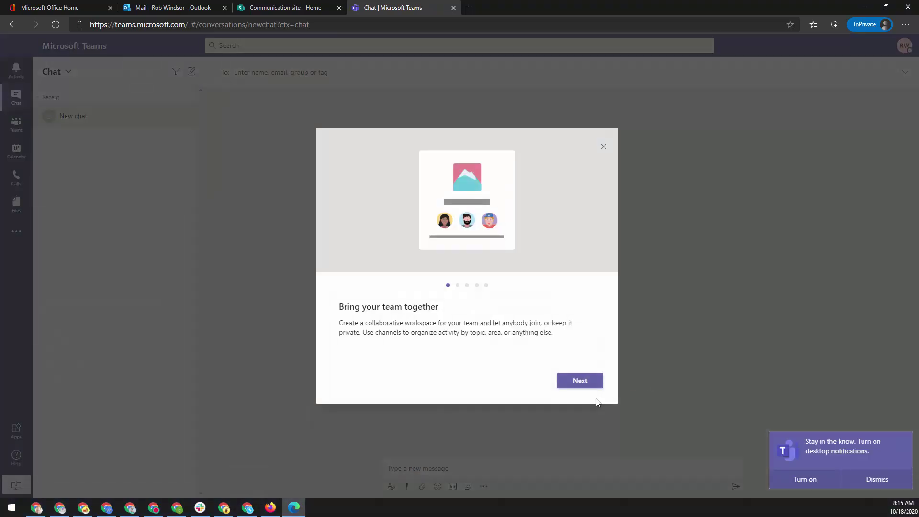
Finish the Teams onboarding tour, view the Teams list, then return to Office 365 home
left_click(580, 381)
left_click(580, 381)
left_click(581, 381)
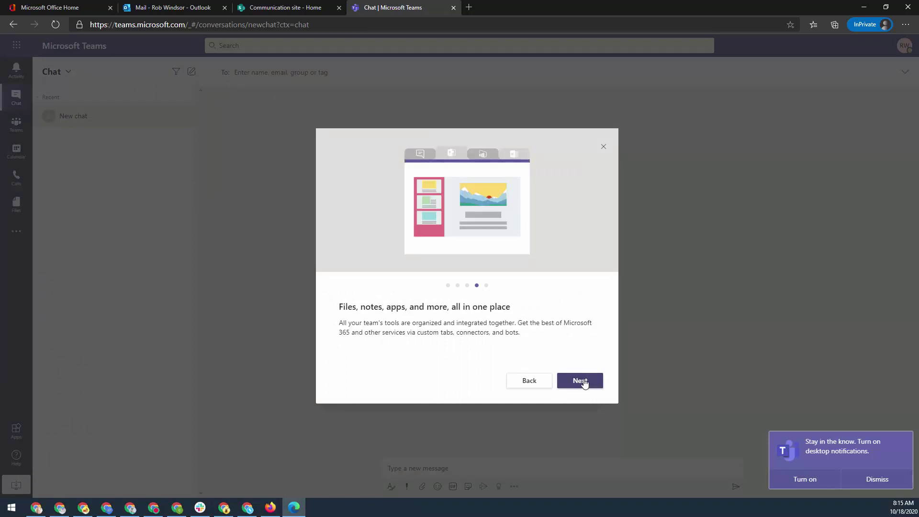
left_click(581, 382)
left_click(593, 383)
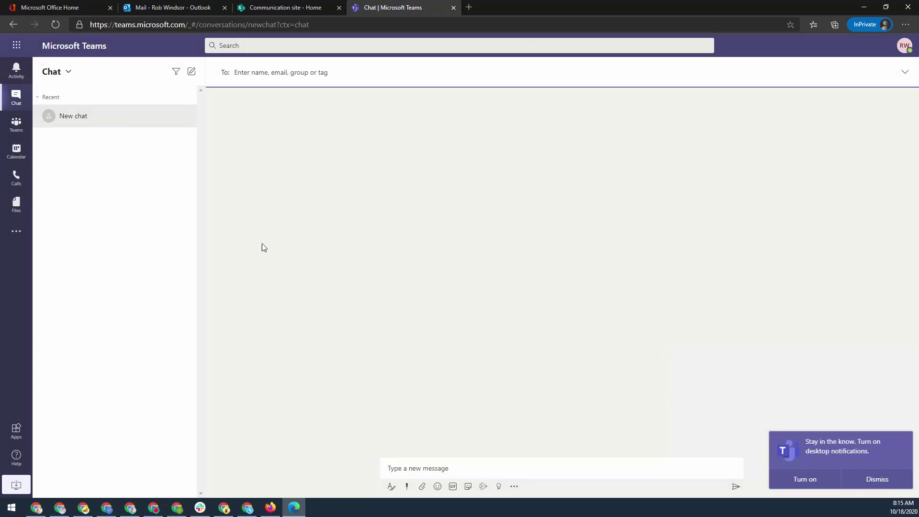
left_click(18, 127)
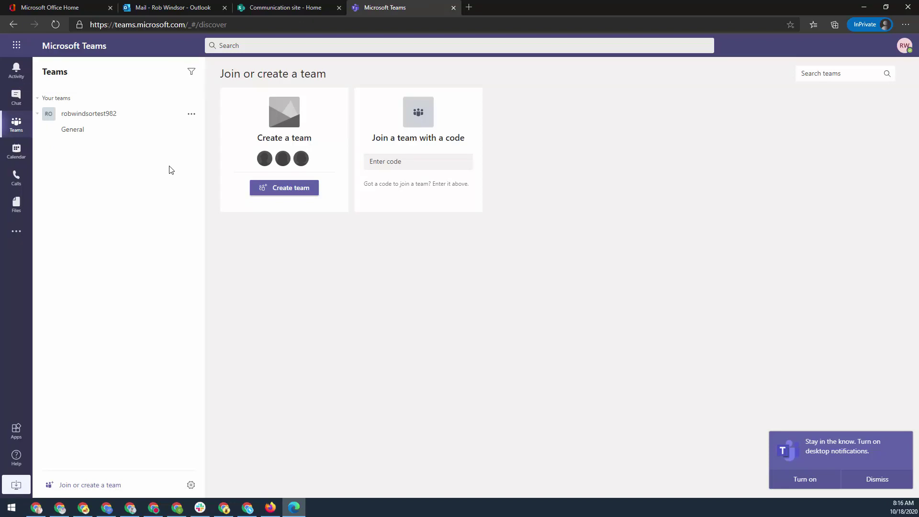
left_click(60, 8)
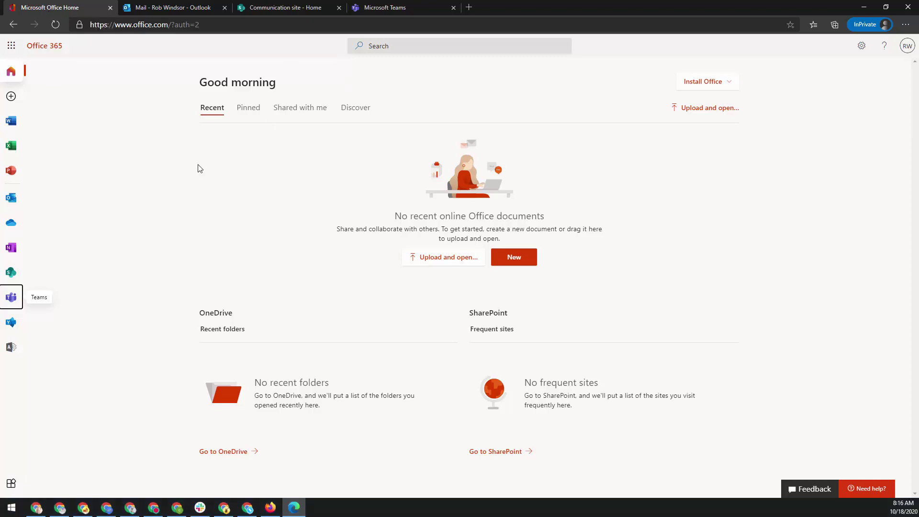
Open the admin center in a new tab and browse Users > Active users for the licensed sample users
right_click(15, 352)
left_click(58, 355)
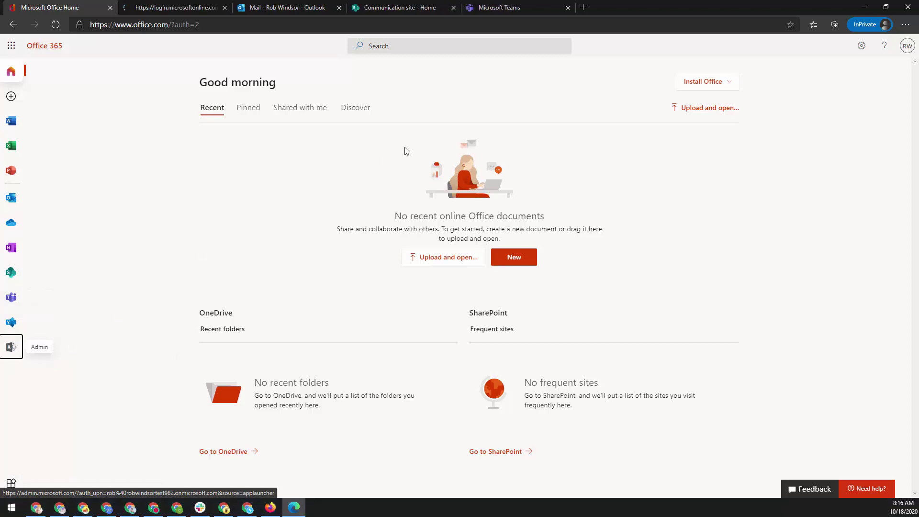
left_click(186, 6)
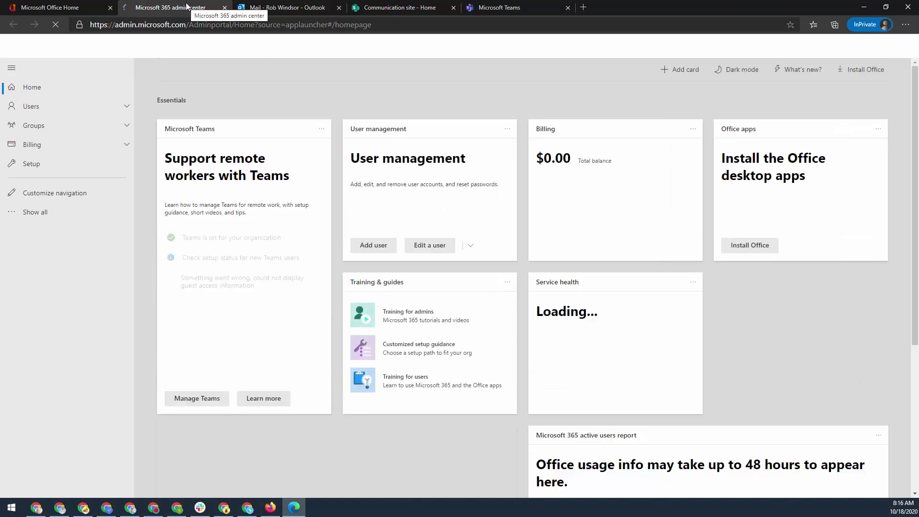
left_click(45, 110)
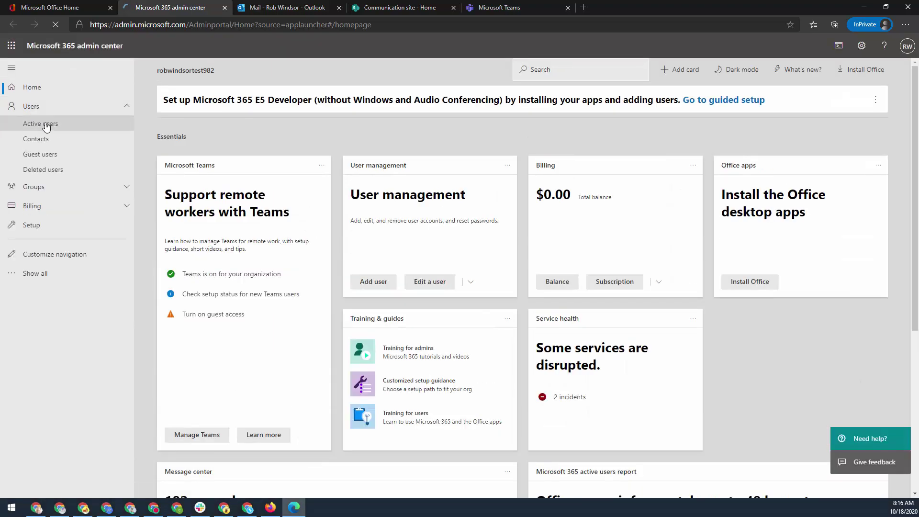
left_click(47, 124)
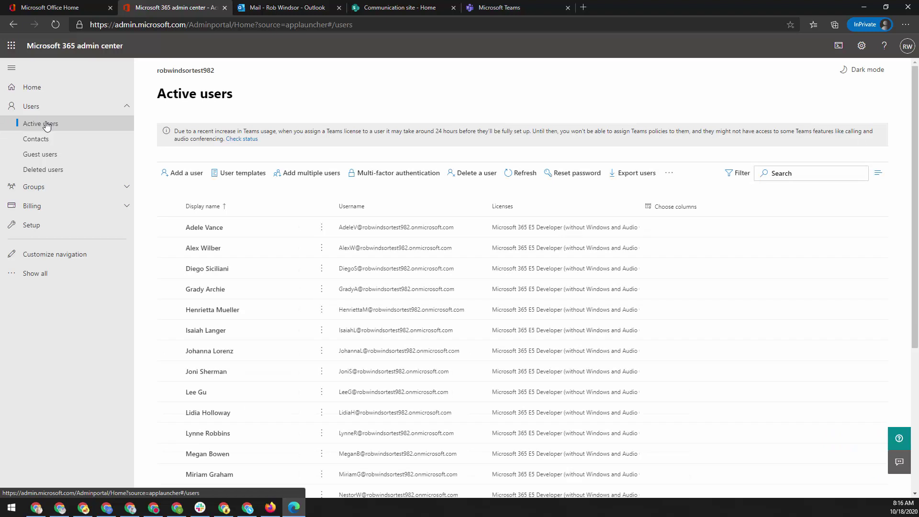
scroll(264, 313, "down", 5)
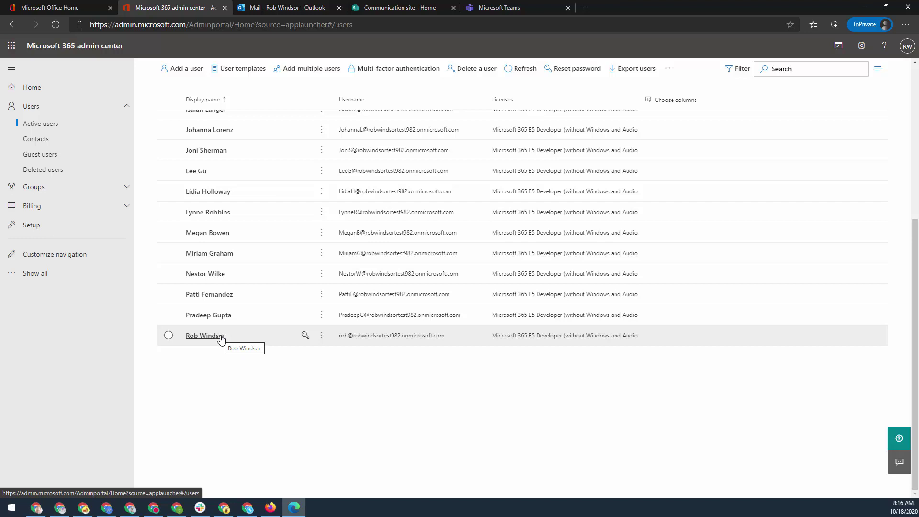
scroll(221, 338, "up", 4)
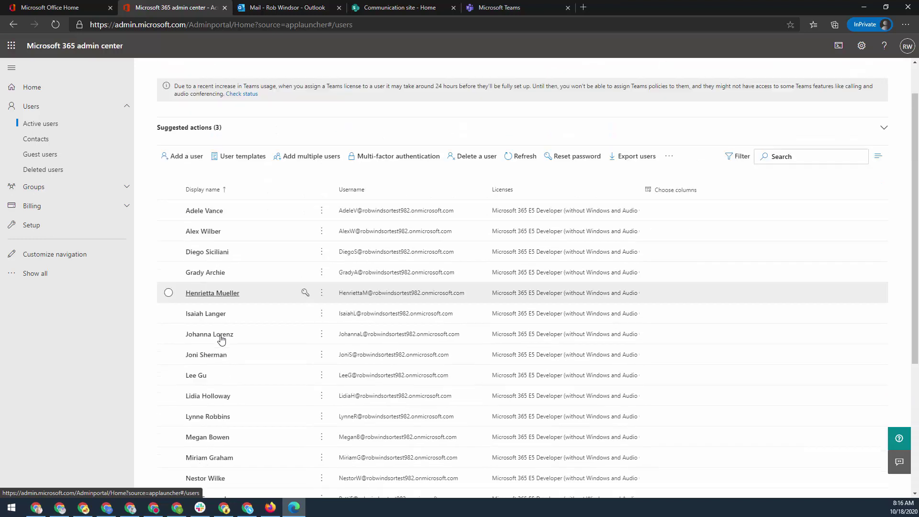